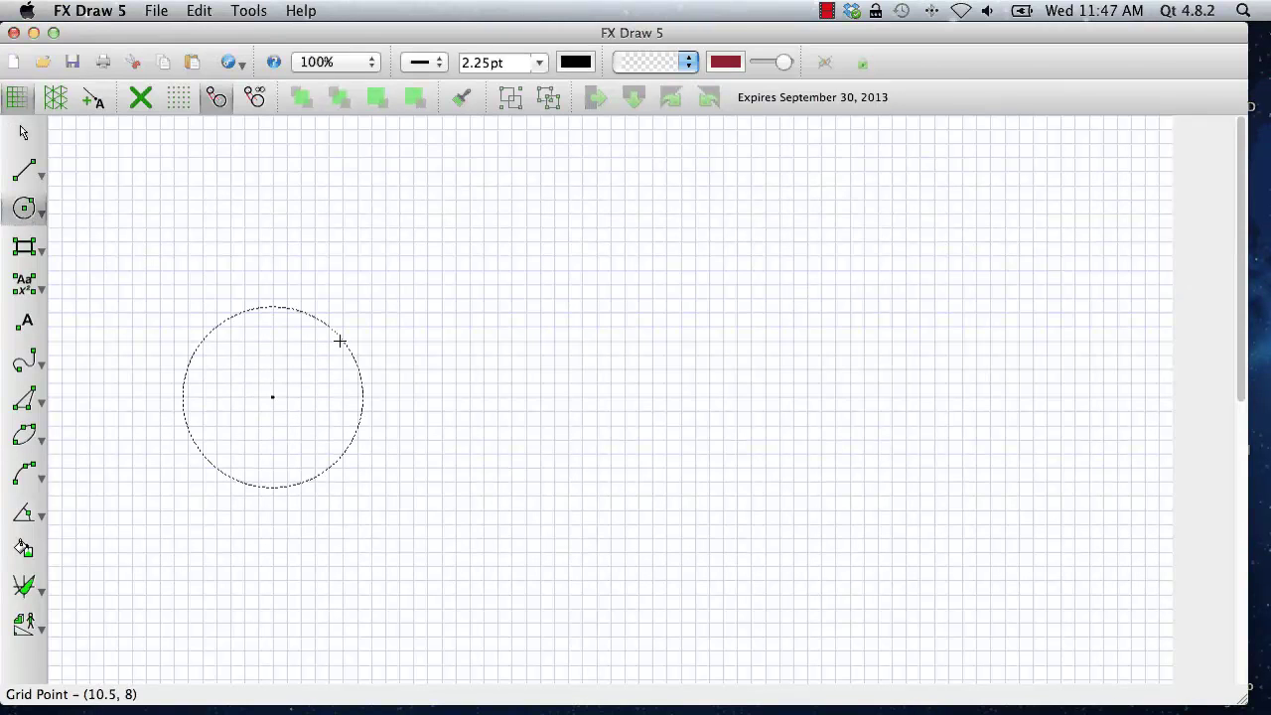
- Draw a large and a small circle joined by a common tangent, then list the graph types
{"action": "left_click_drag", "start_coordinate": [270, 397], "coordinate": [342, 339]}
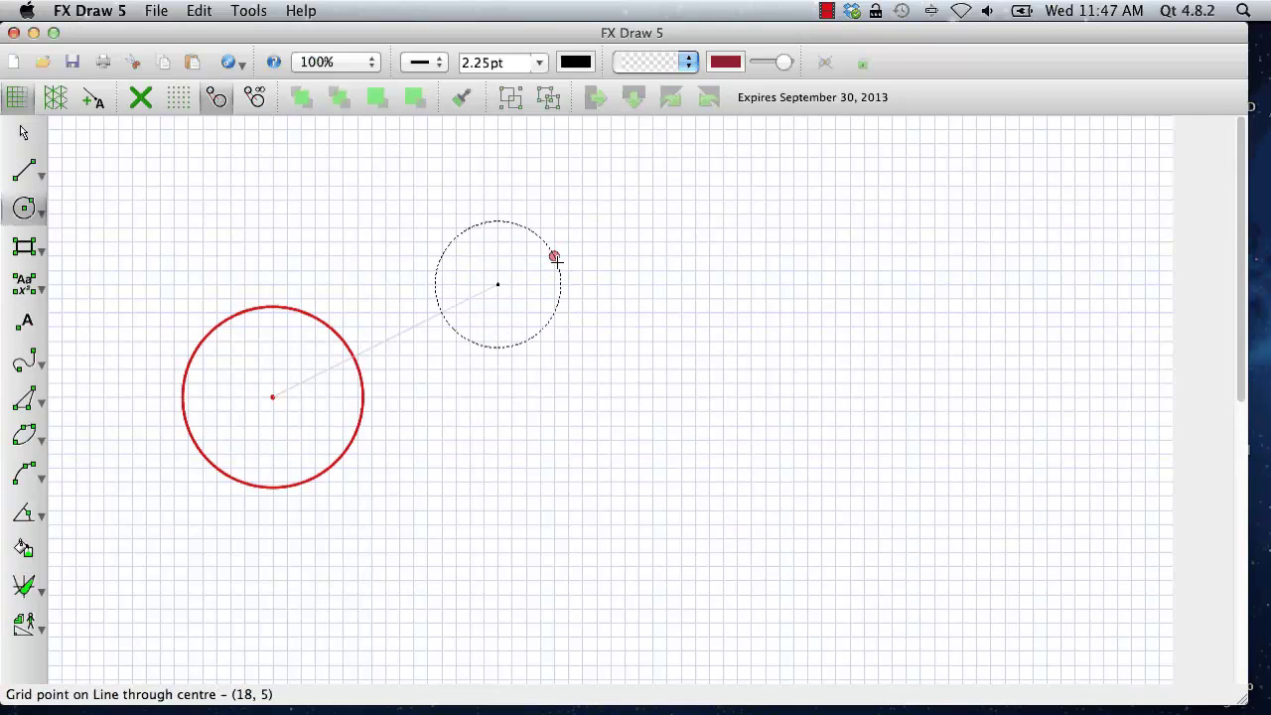
{"action": "left_click_drag", "start_coordinate": [498, 284], "coordinate": [557, 250]}
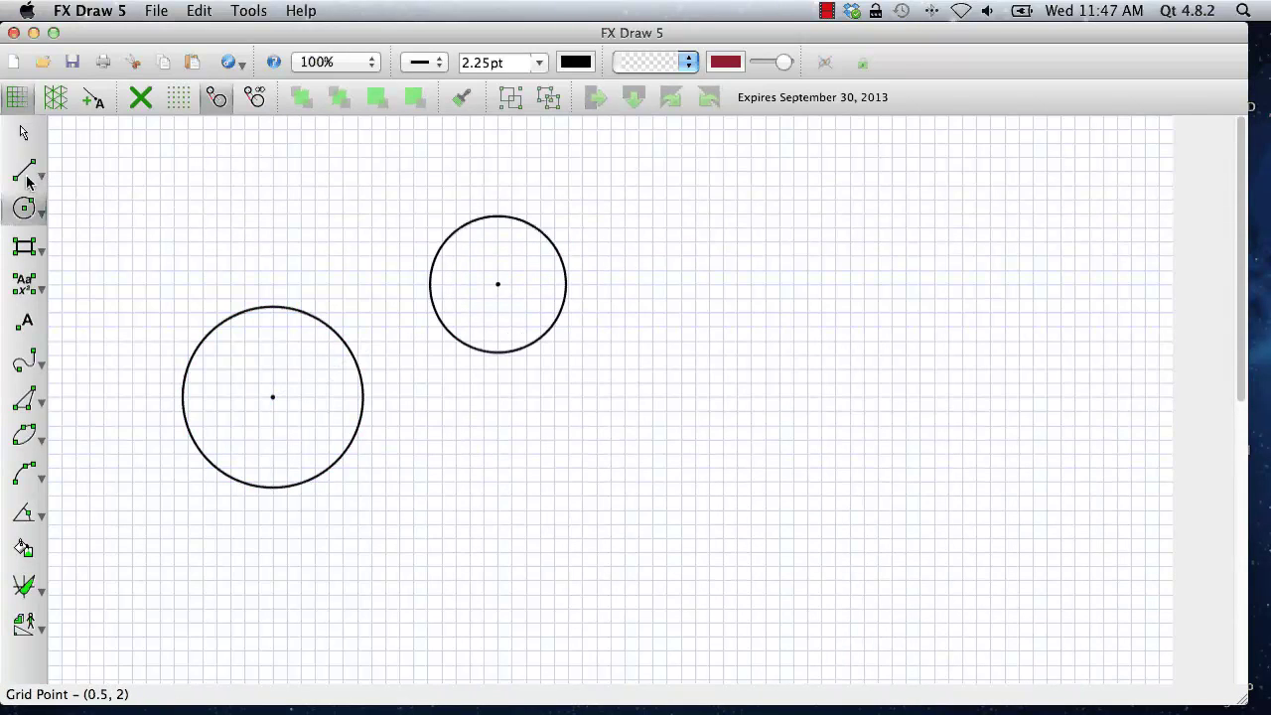
{"action": "left_click", "coordinate": [24, 172]}
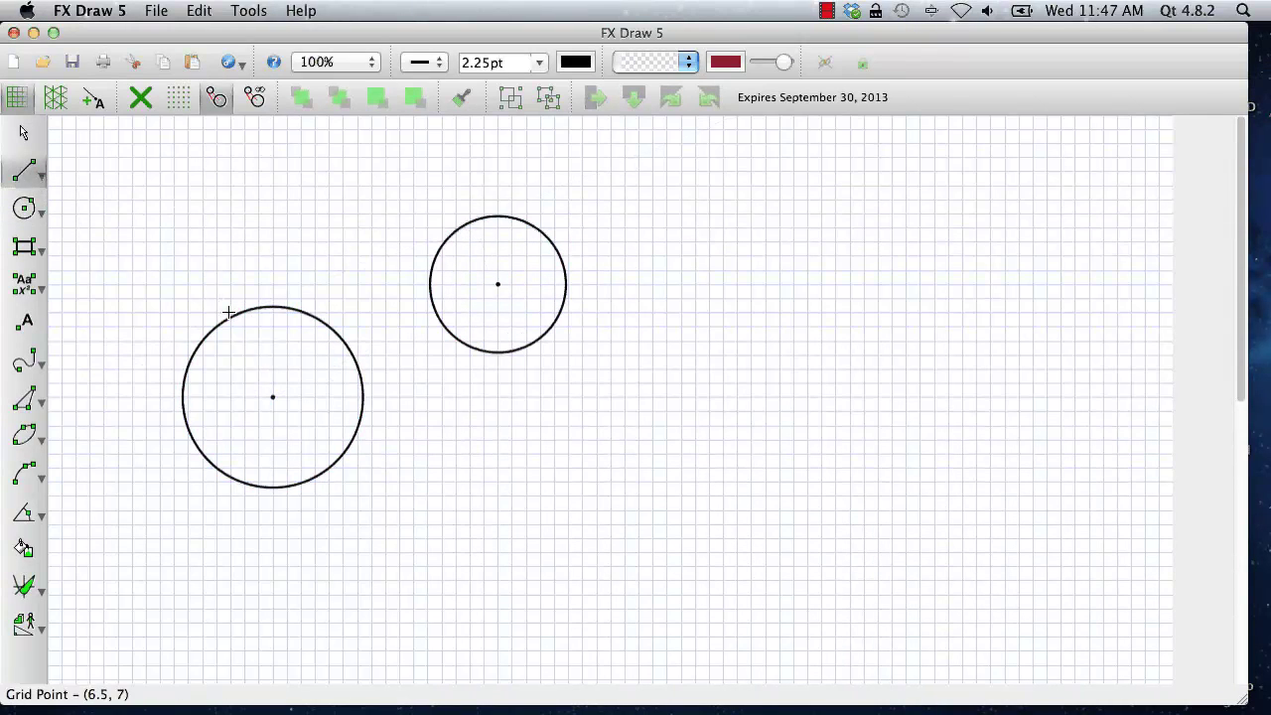
{"action": "left_click", "coordinate": [238, 309]}
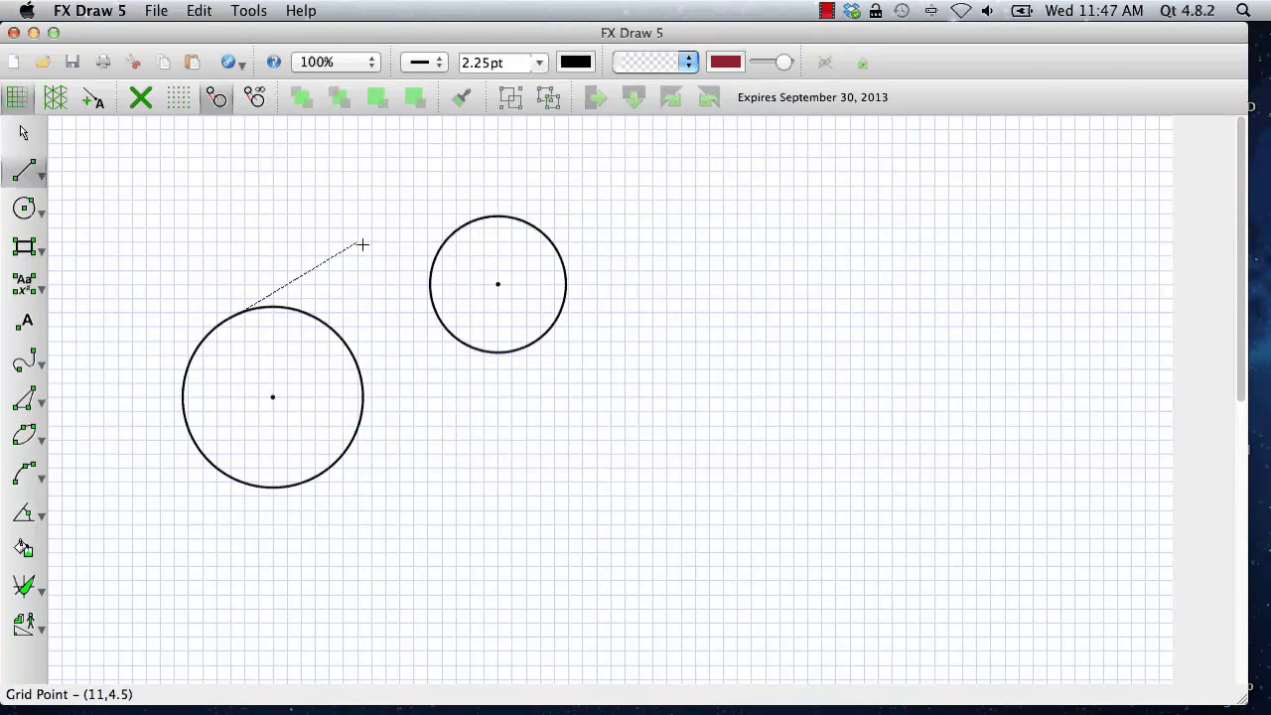
{"action": "left_click", "coordinate": [471, 222]}
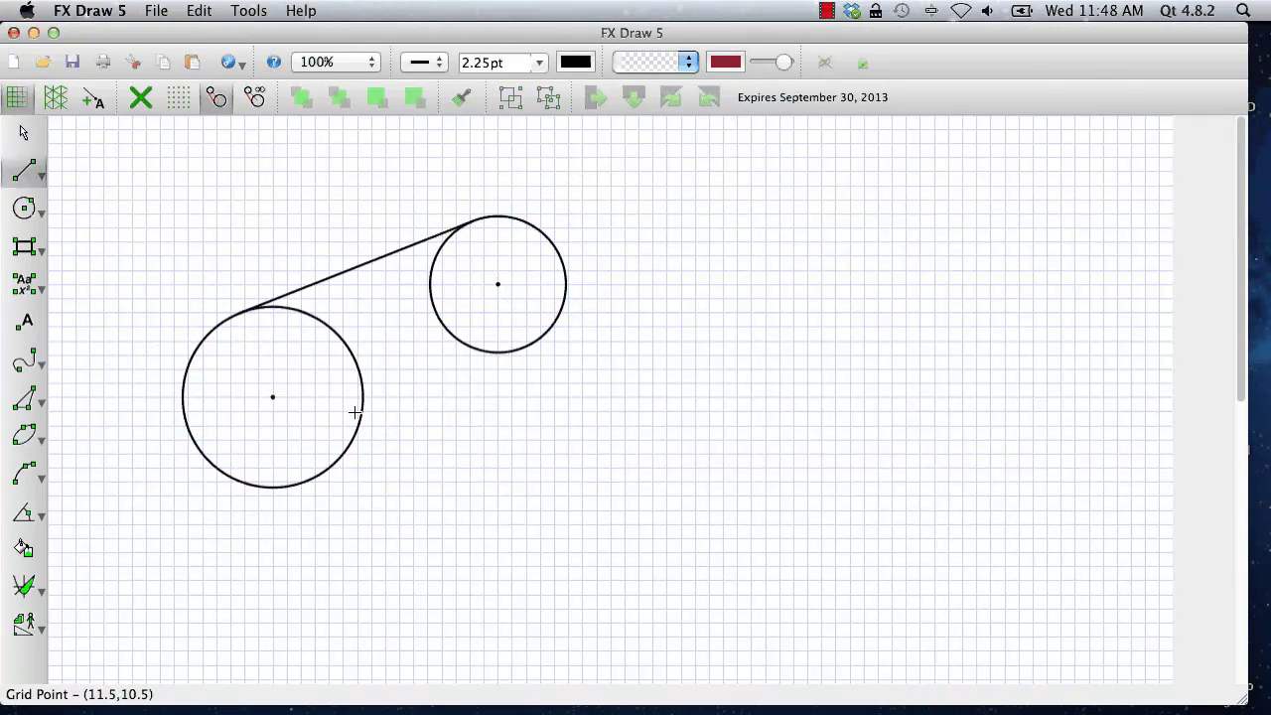
{"action": "left_click", "coordinate": [40, 594]}
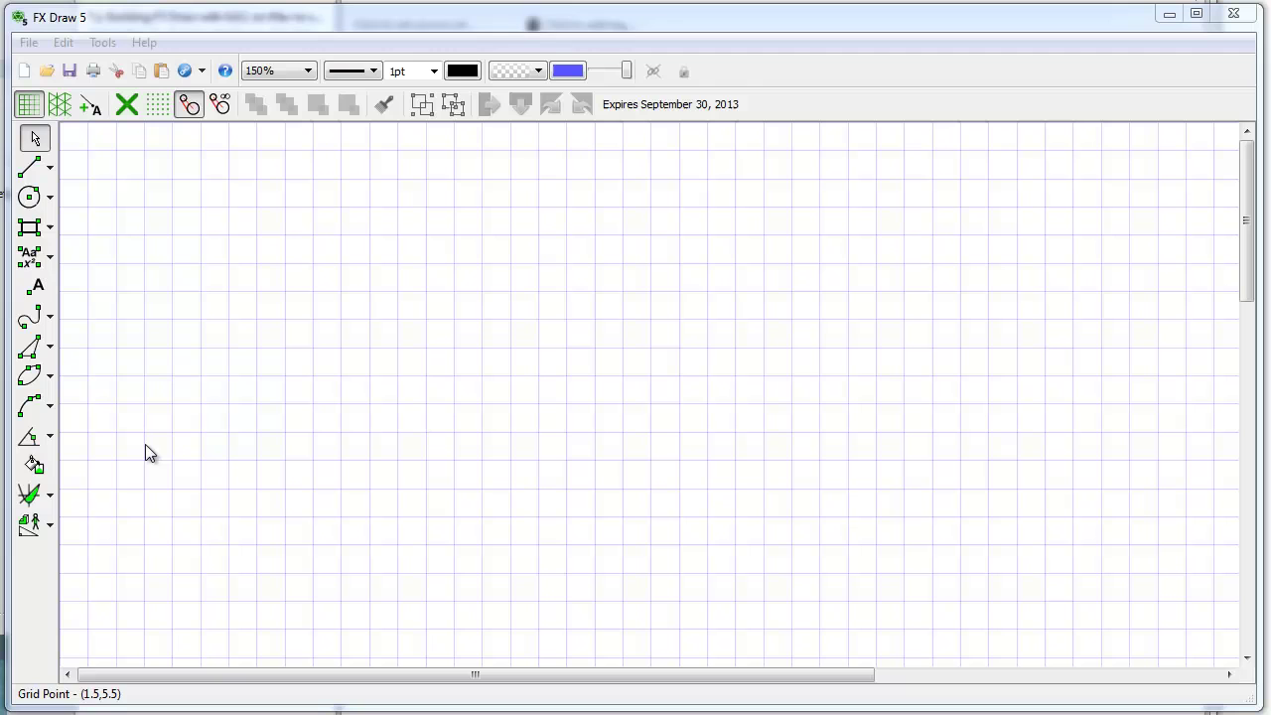
- Place a text box on the grid and type 'The equation is y=3sin2 th+(cos 3th)/'
{"action": "left_click", "coordinate": [30, 261]}
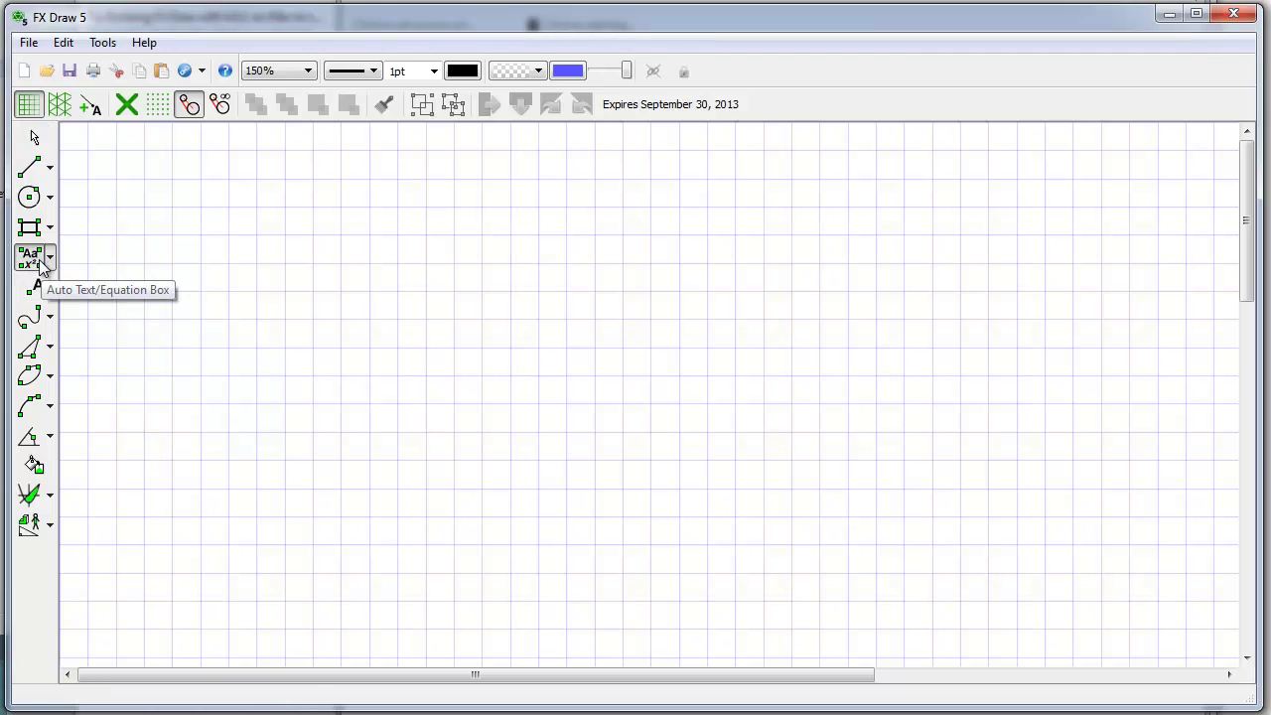
{"action": "left_click", "coordinate": [265, 252]}
{"action": "type", "text": "The "}
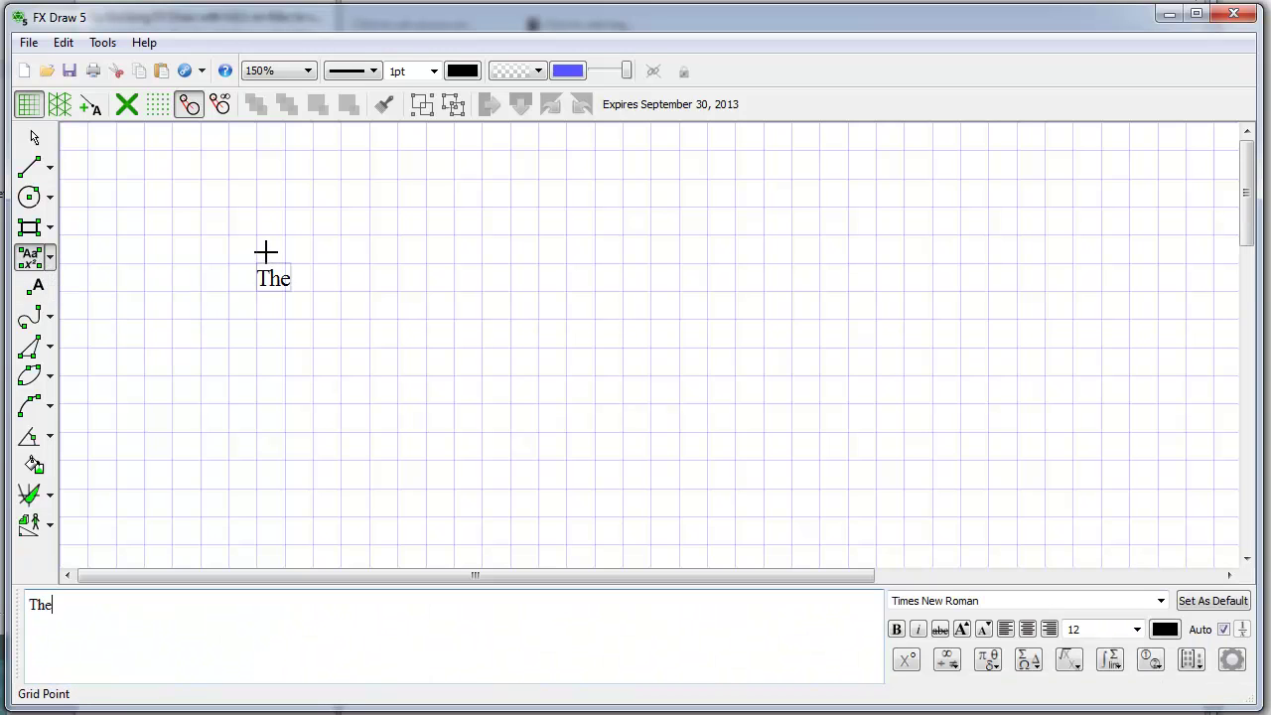
{"action": "type", "text": "equat"}
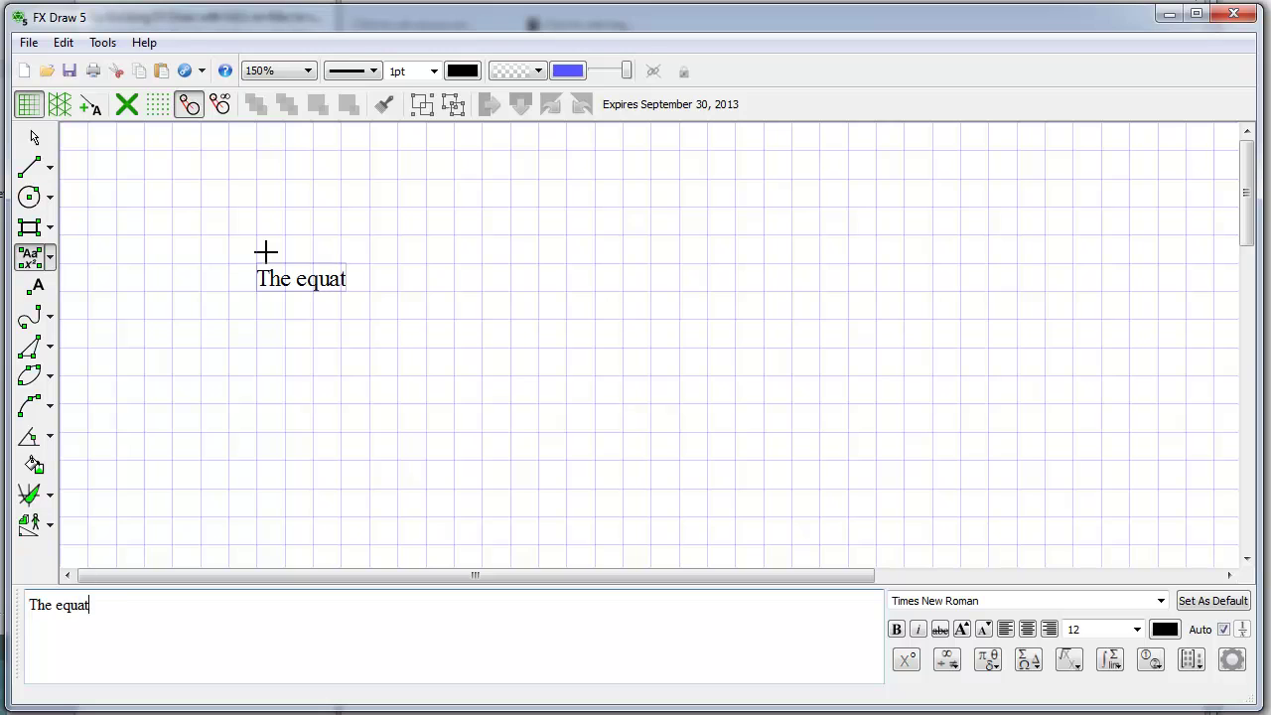
{"action": "type", "text": "ion is "}
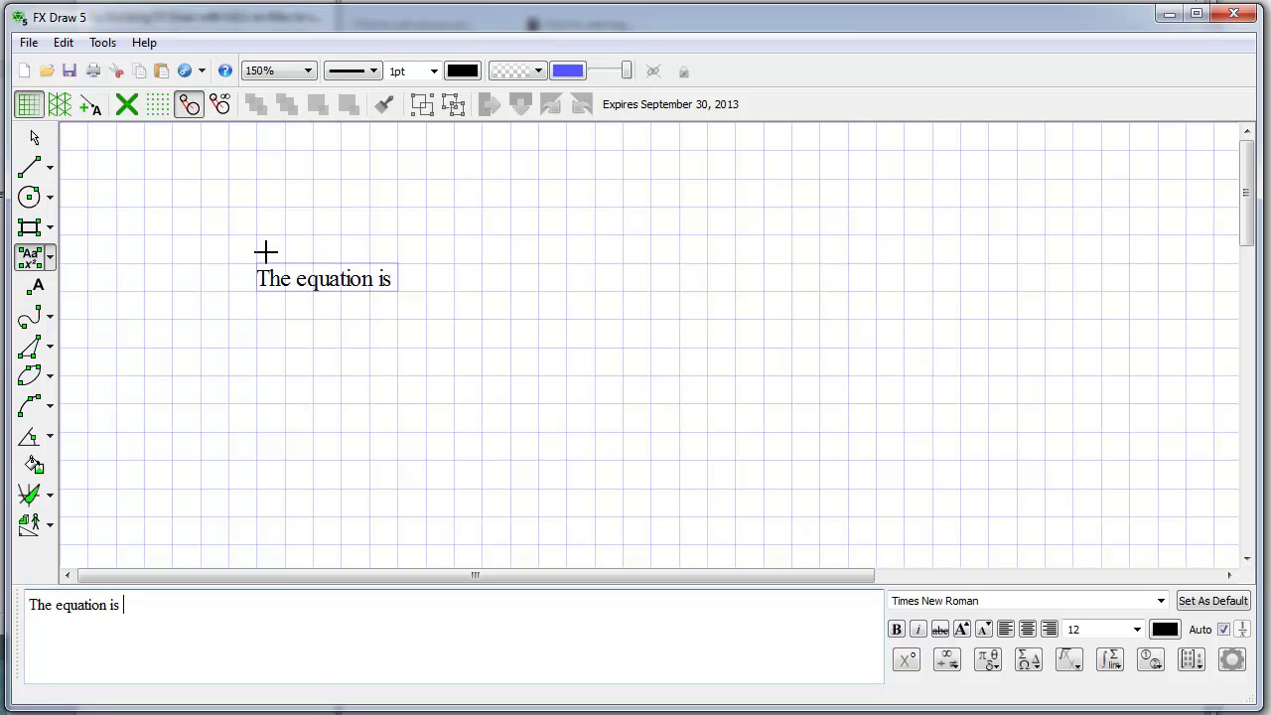
{"action": "type", "text": "y="}
{"action": "type", "text": "3sin"}
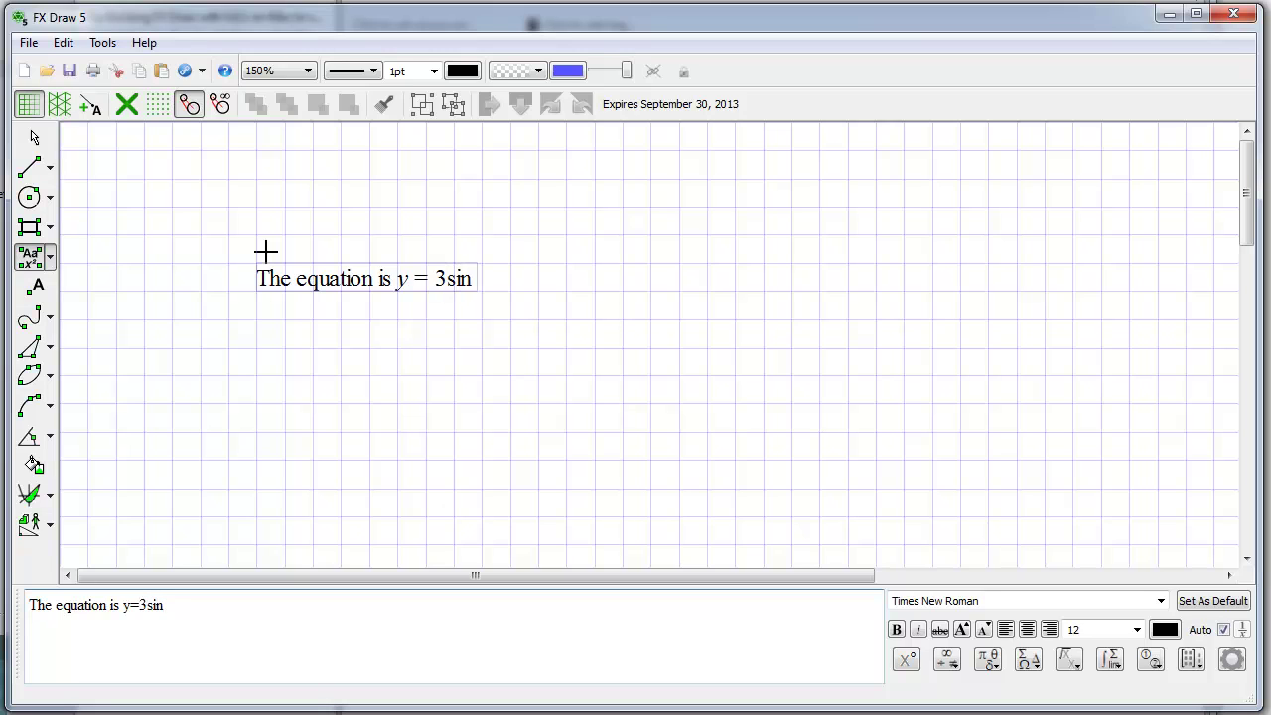
{"action": "type", "text": "2 th"}
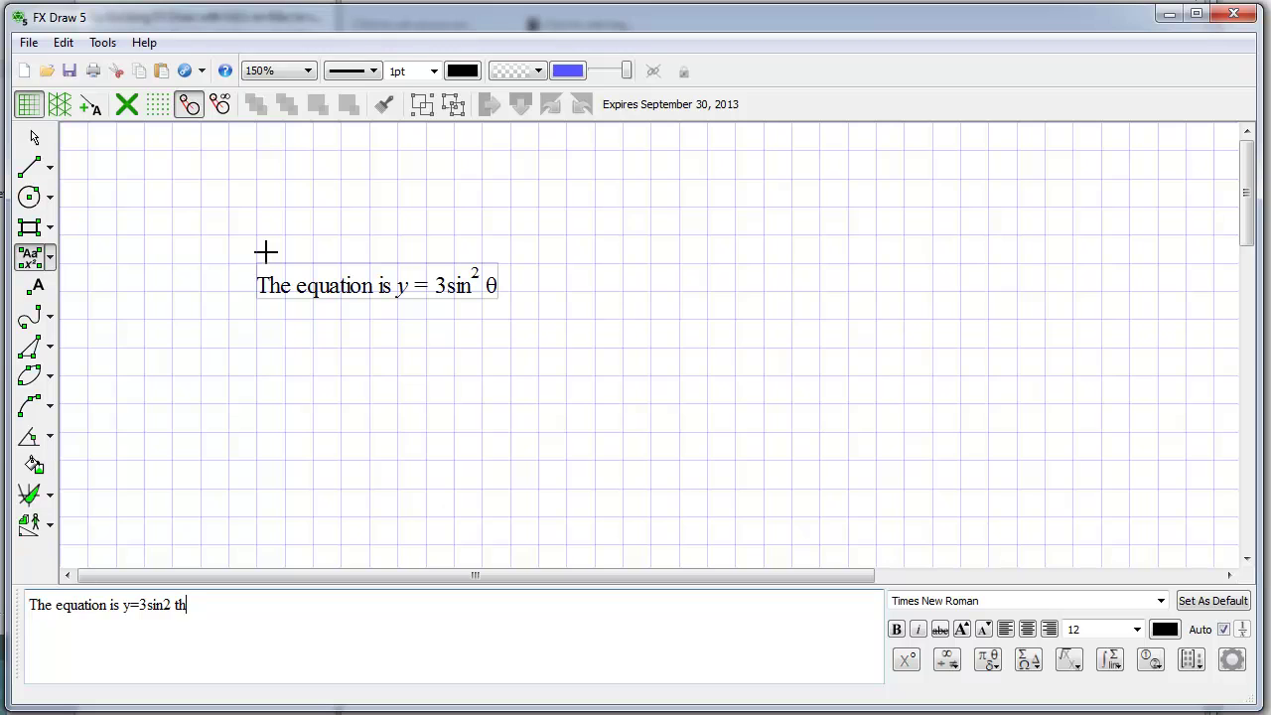
{"action": "type", "text": "+"}
{"action": "type", "text": "("}
{"action": "type", "text": "cos 3t"}
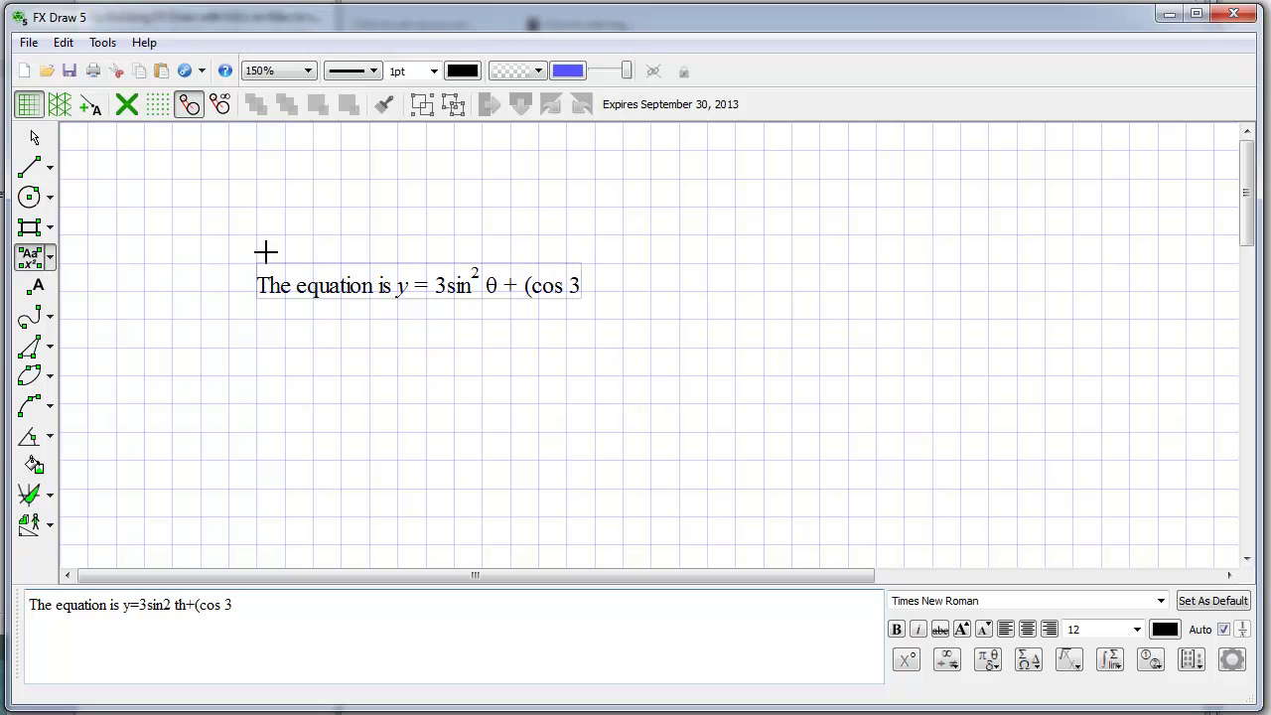
{"action": "type", "text": "h)/4"}
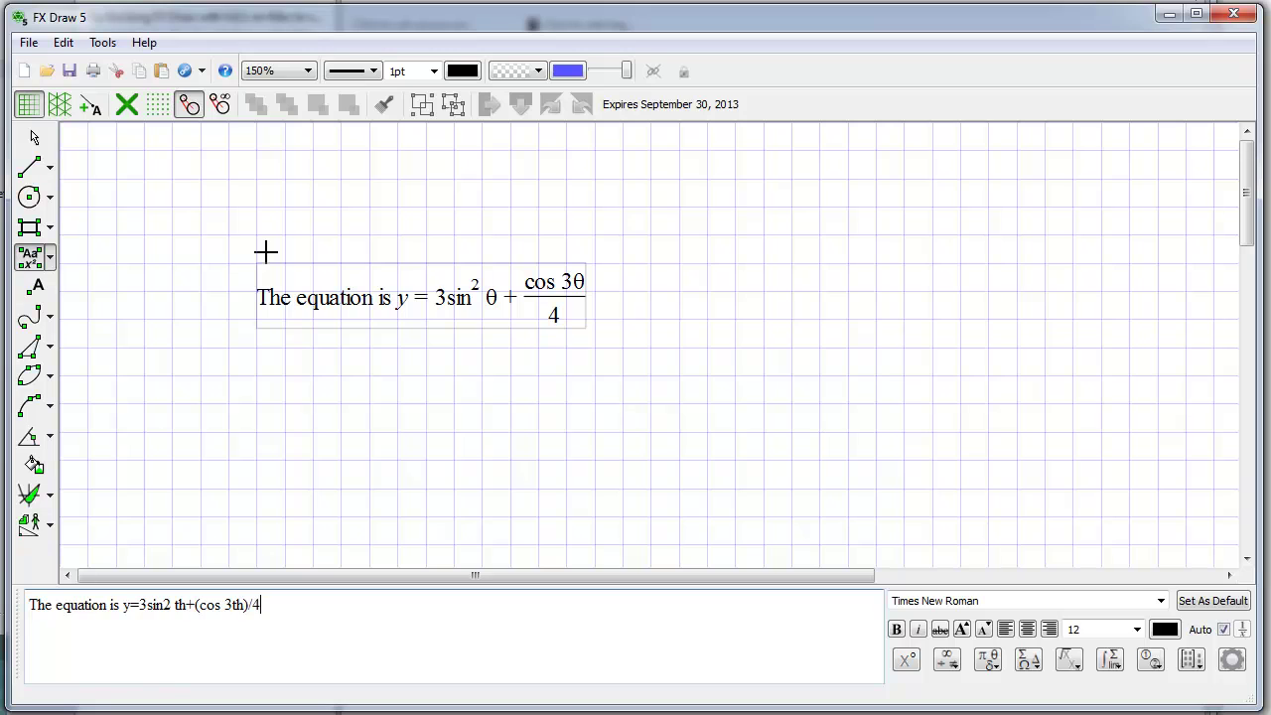
- Finish the equation text and colour the word 'sin' red
{"action": "left_click", "coordinate": [878, 462]}
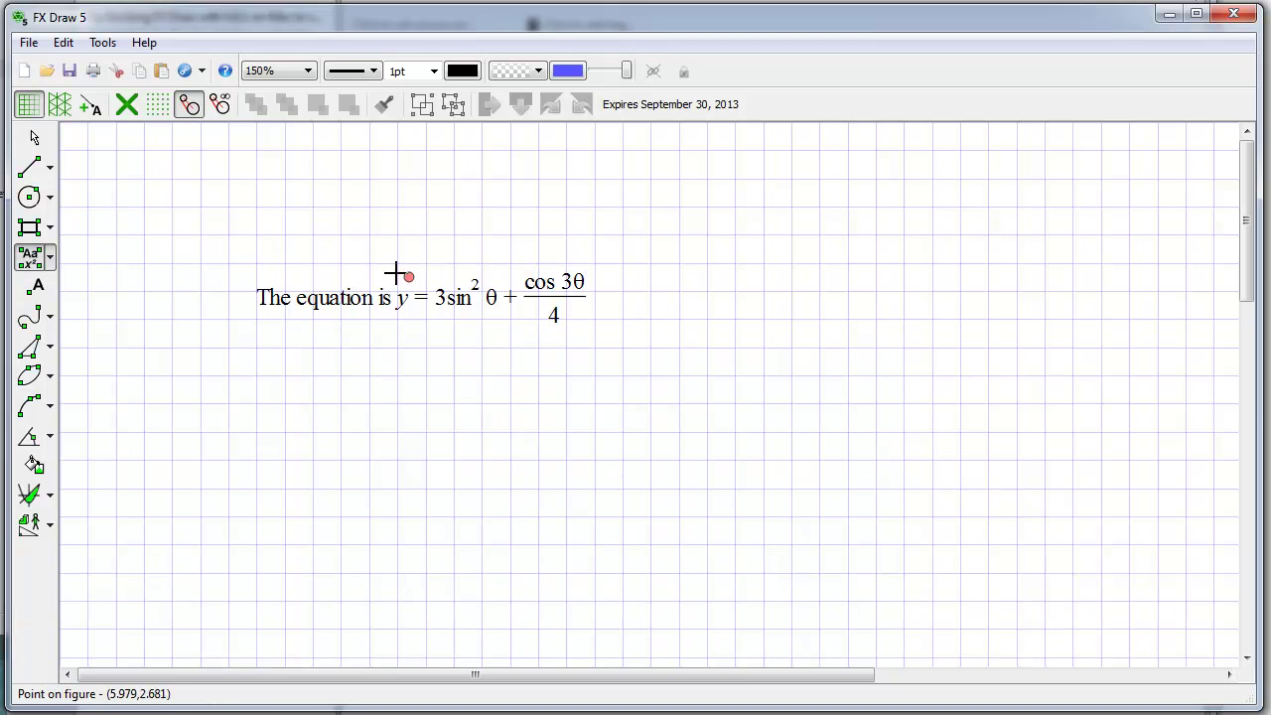
{"action": "key", "text": "Escape"}
{"action": "double_click", "coordinate": [449, 305]}
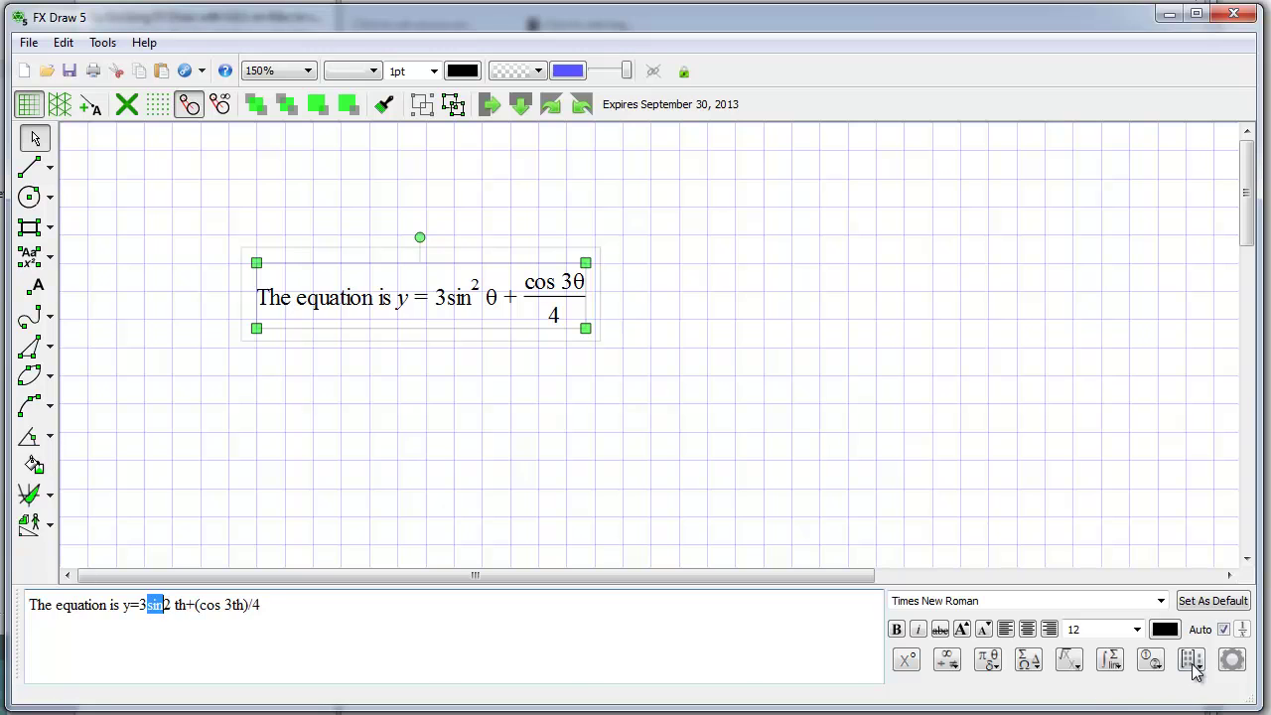
{"action": "left_click", "coordinate": [1165, 630]}
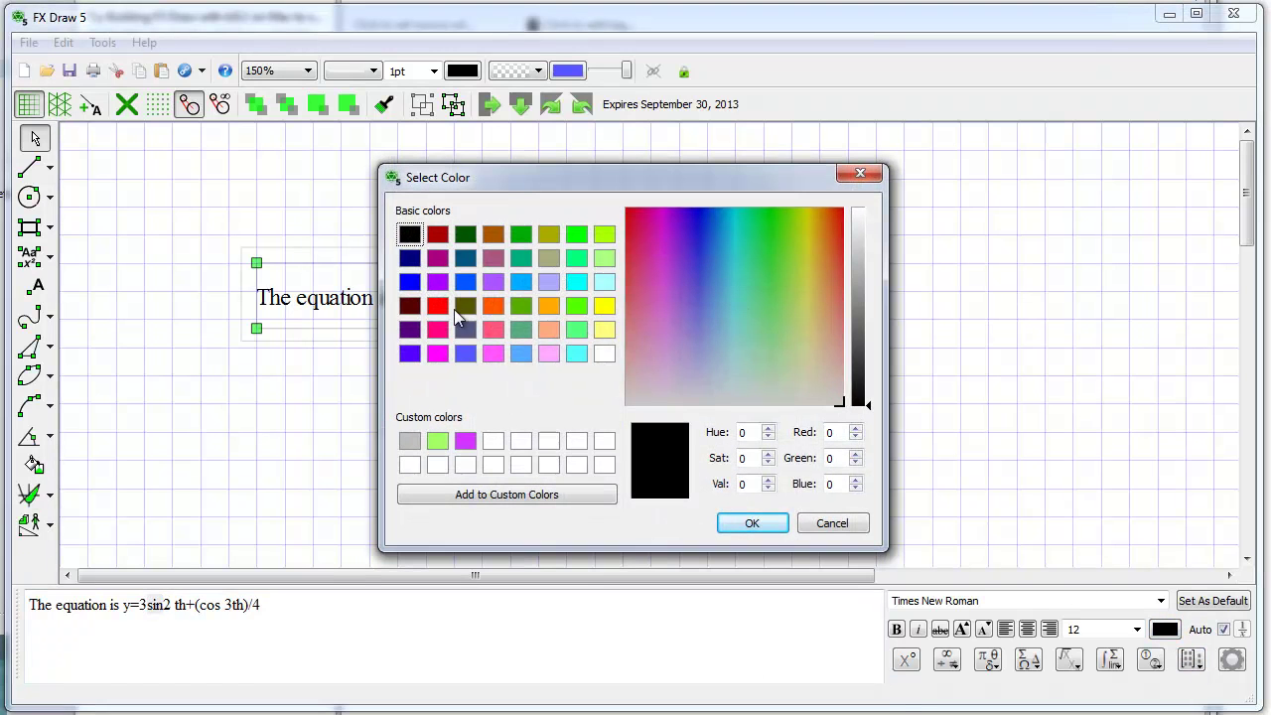
{"action": "left_click", "coordinate": [445, 307]}
{"action": "left_click", "coordinate": [750, 523]}
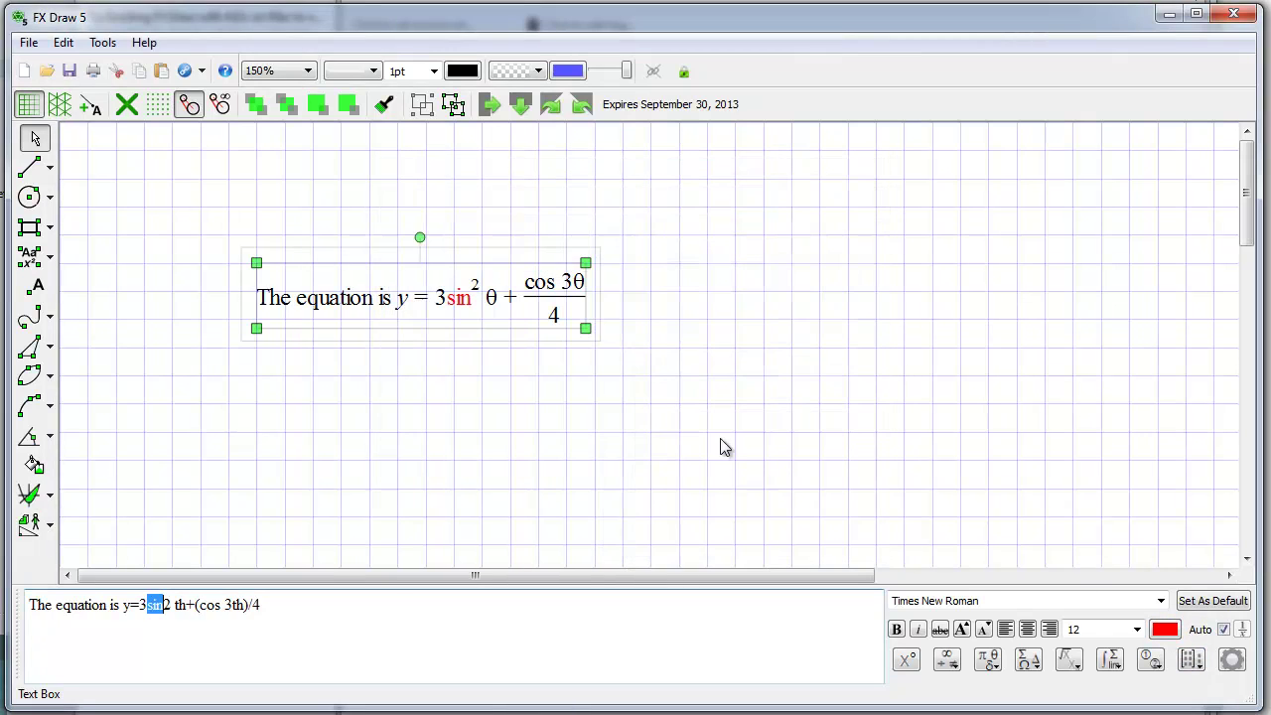
- Make the word 'equation' bold and deselect the equation box
{"action": "left_click", "coordinate": [85, 608]}
{"action": "double_click", "coordinate": [82, 605]}
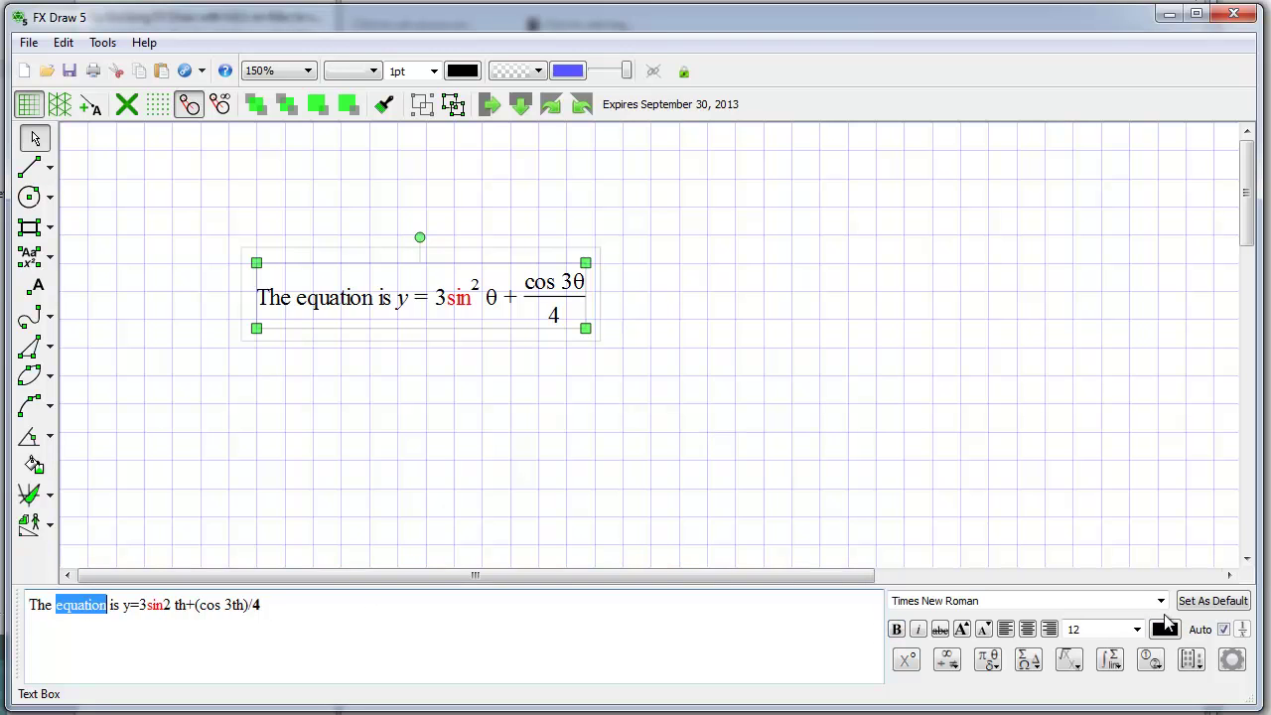
{"action": "left_click", "coordinate": [897, 630]}
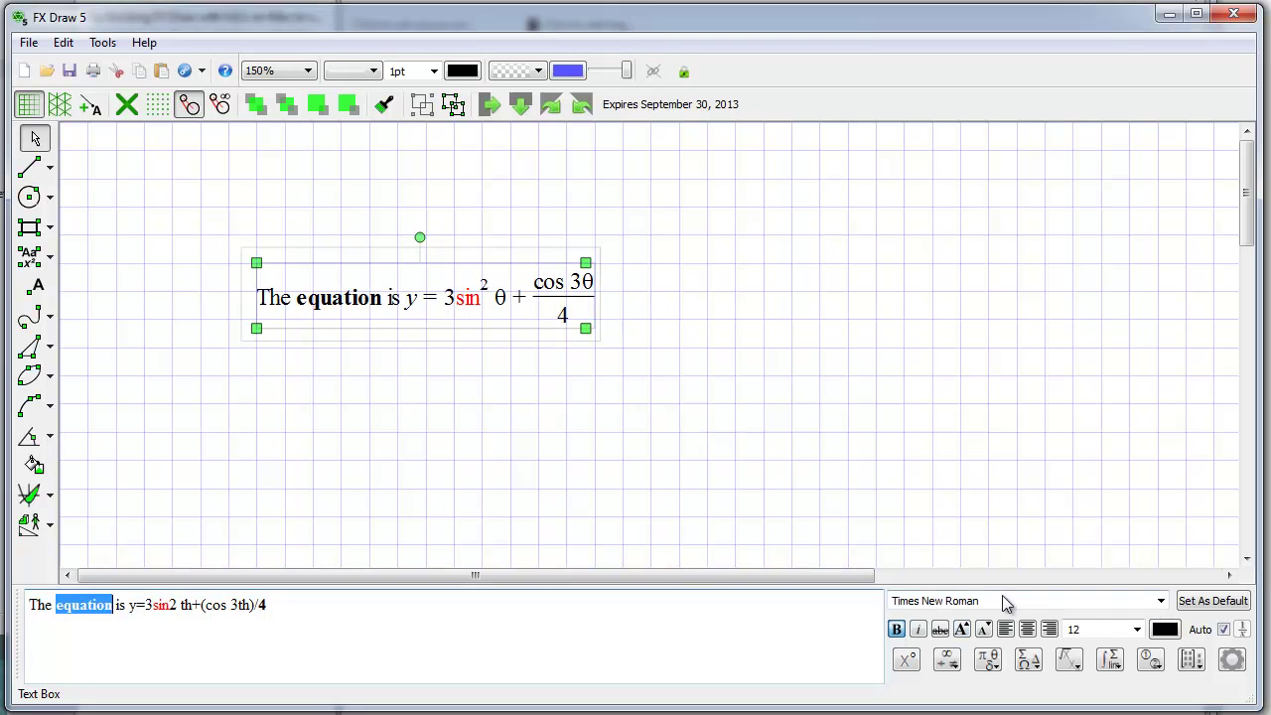
{"action": "left_click", "coordinate": [591, 396]}
{"action": "left_click", "coordinate": [29, 256]}
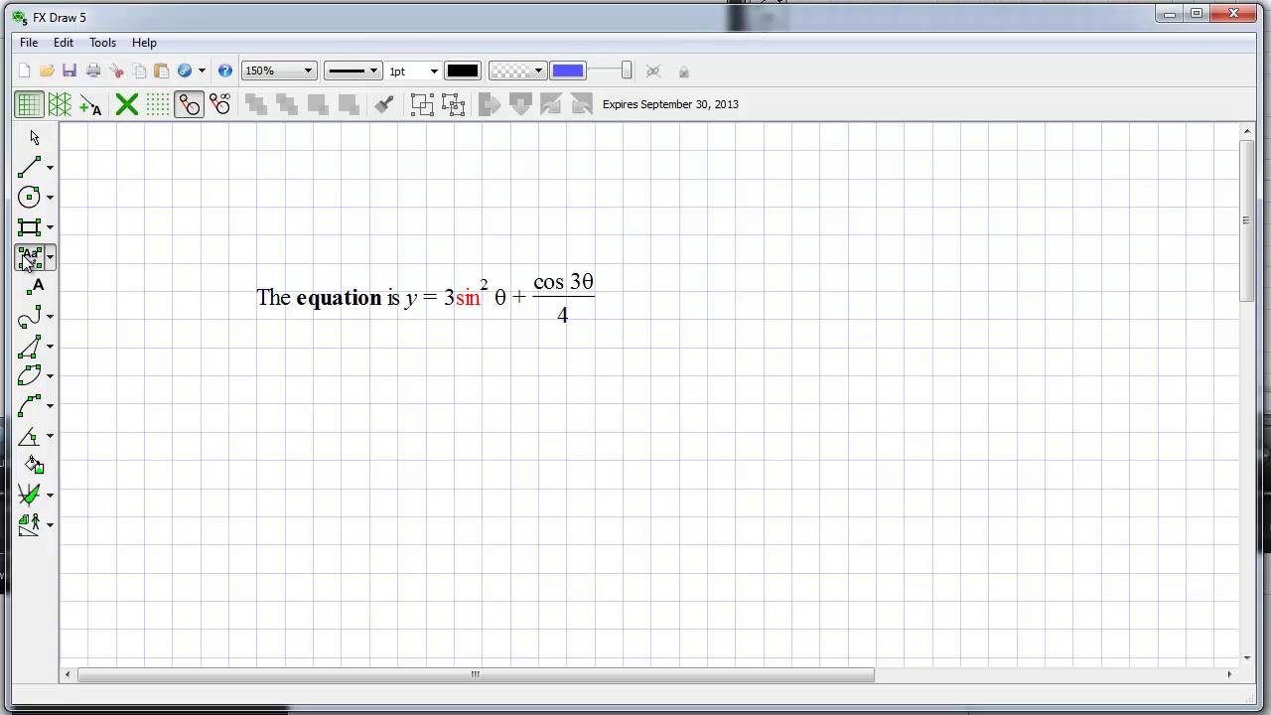
- Build a new equation below: λ, a limit as x→∞, (x2/4) 32 and a degree sign
{"action": "left_click", "coordinate": [397, 437]}
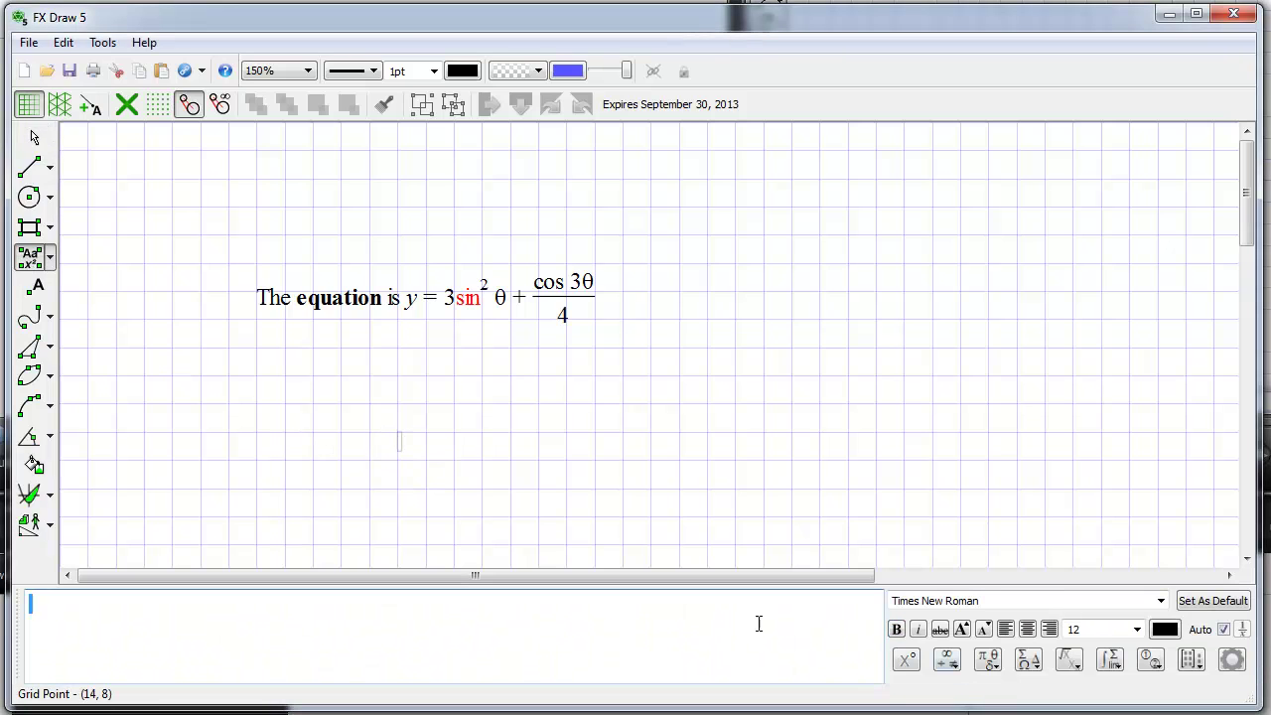
{"action": "left_click", "coordinate": [989, 662]}
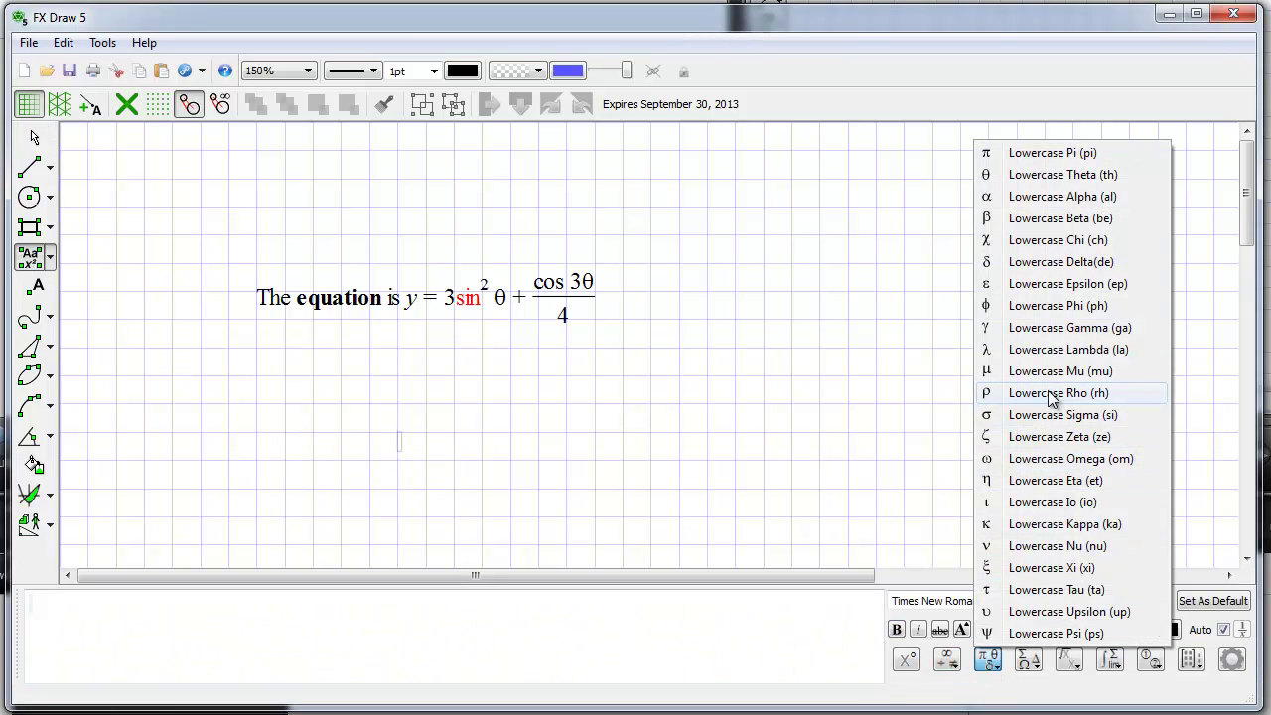
{"action": "left_click", "coordinate": [1049, 349]}
{"action": "left_click", "coordinate": [1110, 660]}
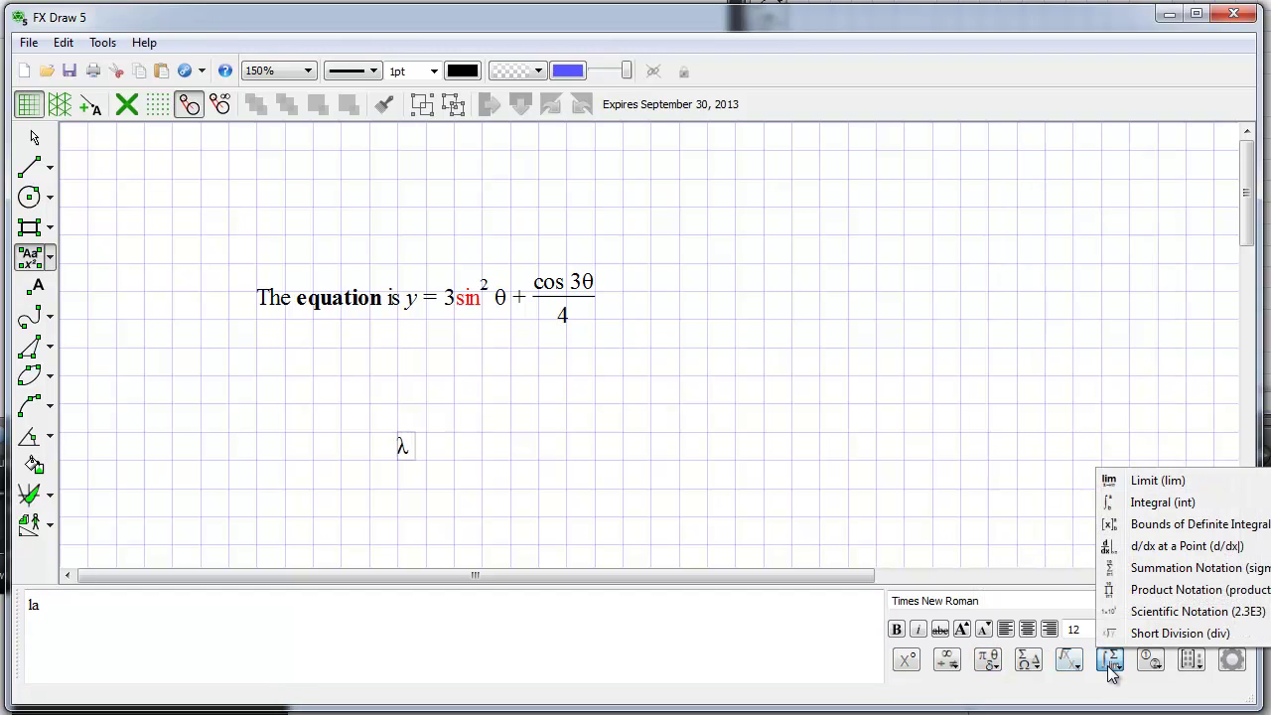
{"action": "left_click", "coordinate": [1158, 481]}
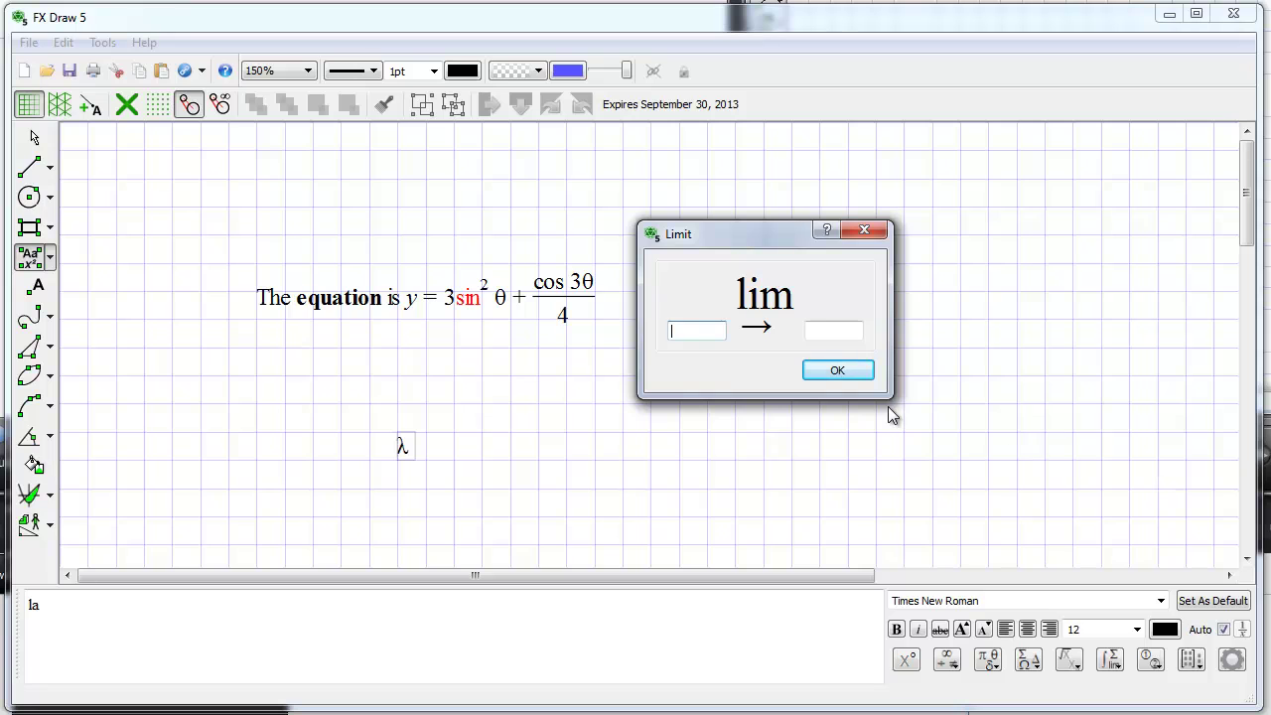
{"action": "type", "text": "x"}
{"action": "key", "text": "Tab"}
{"action": "type", "text": "inf"}
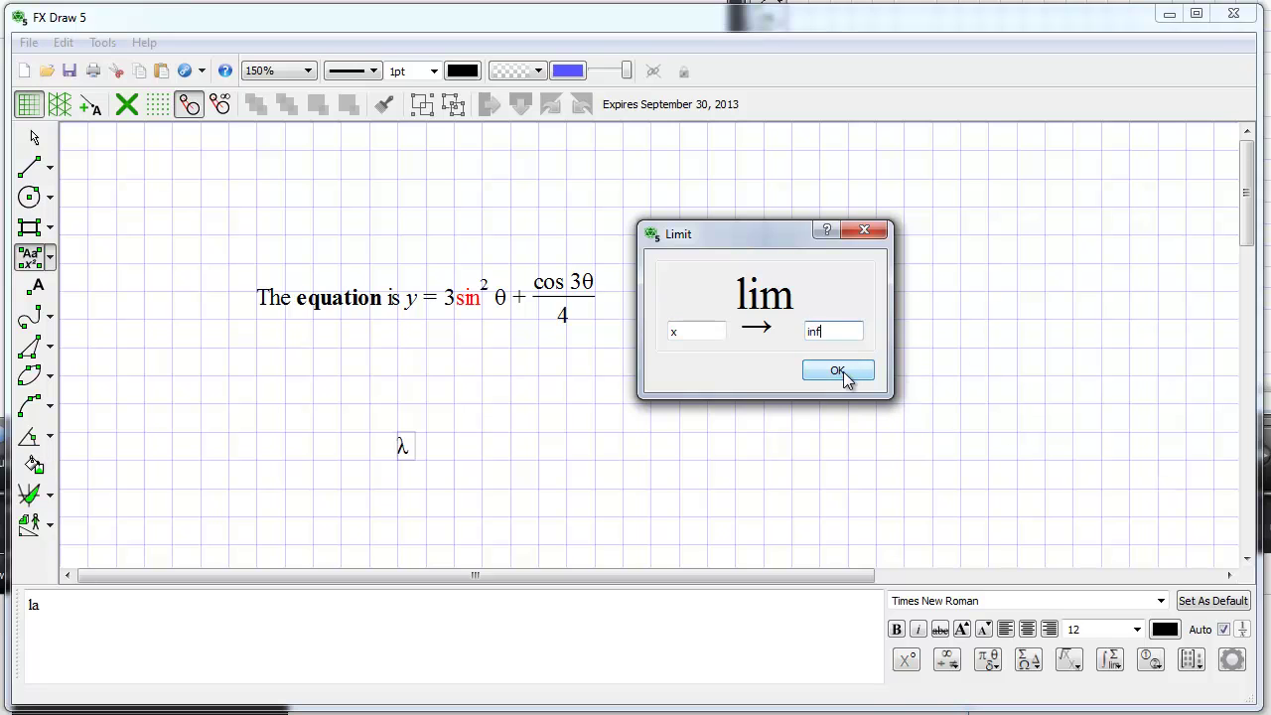
{"action": "left_click", "coordinate": [841, 371]}
{"action": "type", "text": "(x->inf) (x"}
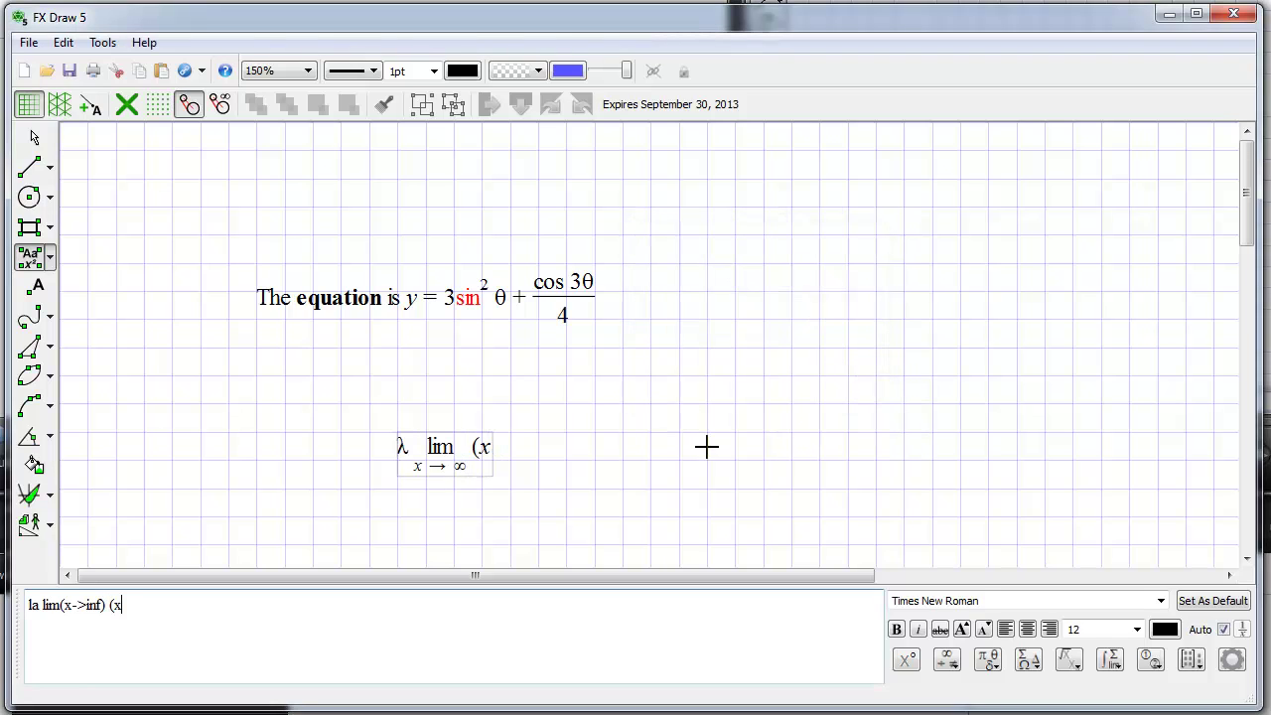
{"action": "type", "text": "2/4"}
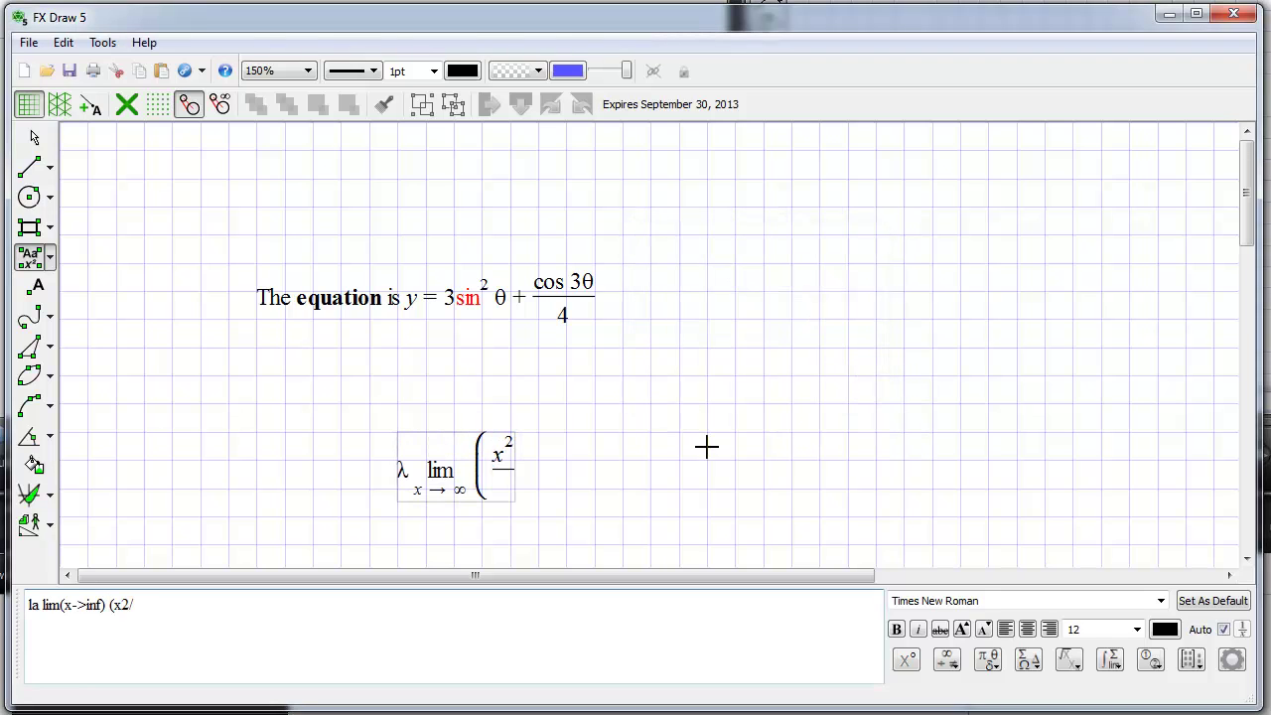
{"action": "type", "text": ")"}
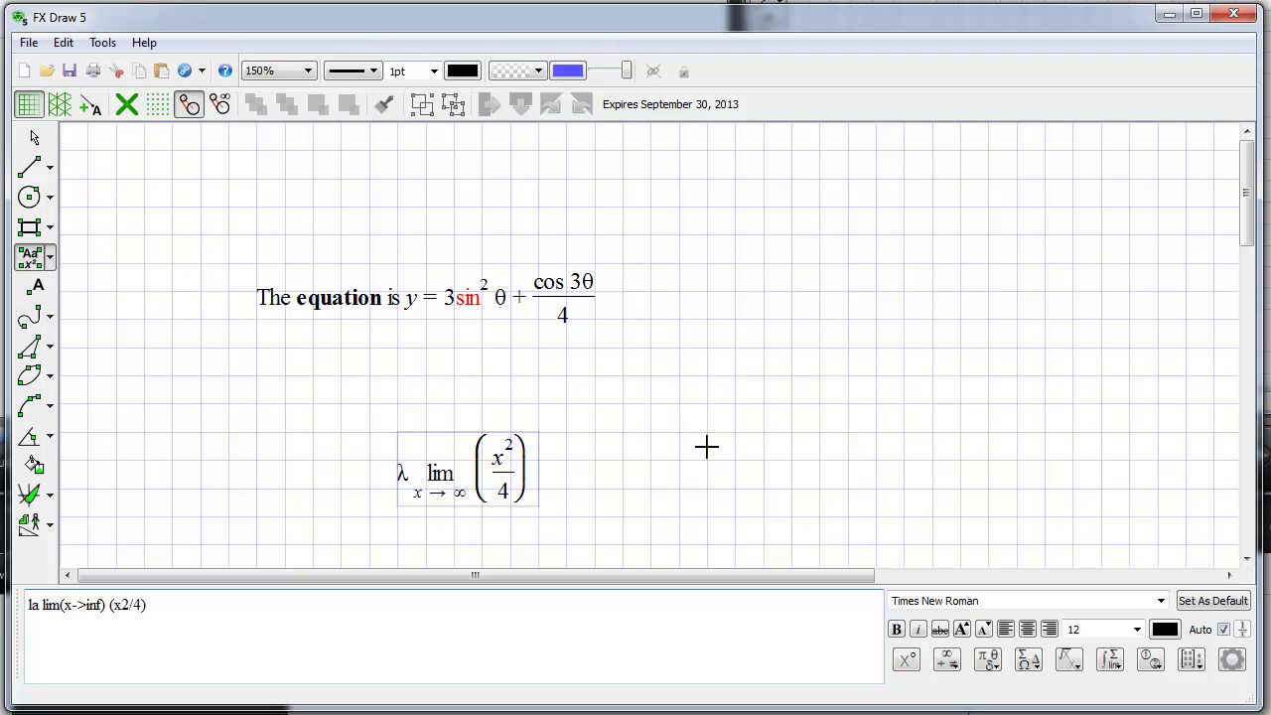
{"action": "type", "text": " 3"}
{"action": "type", "text": "2"}
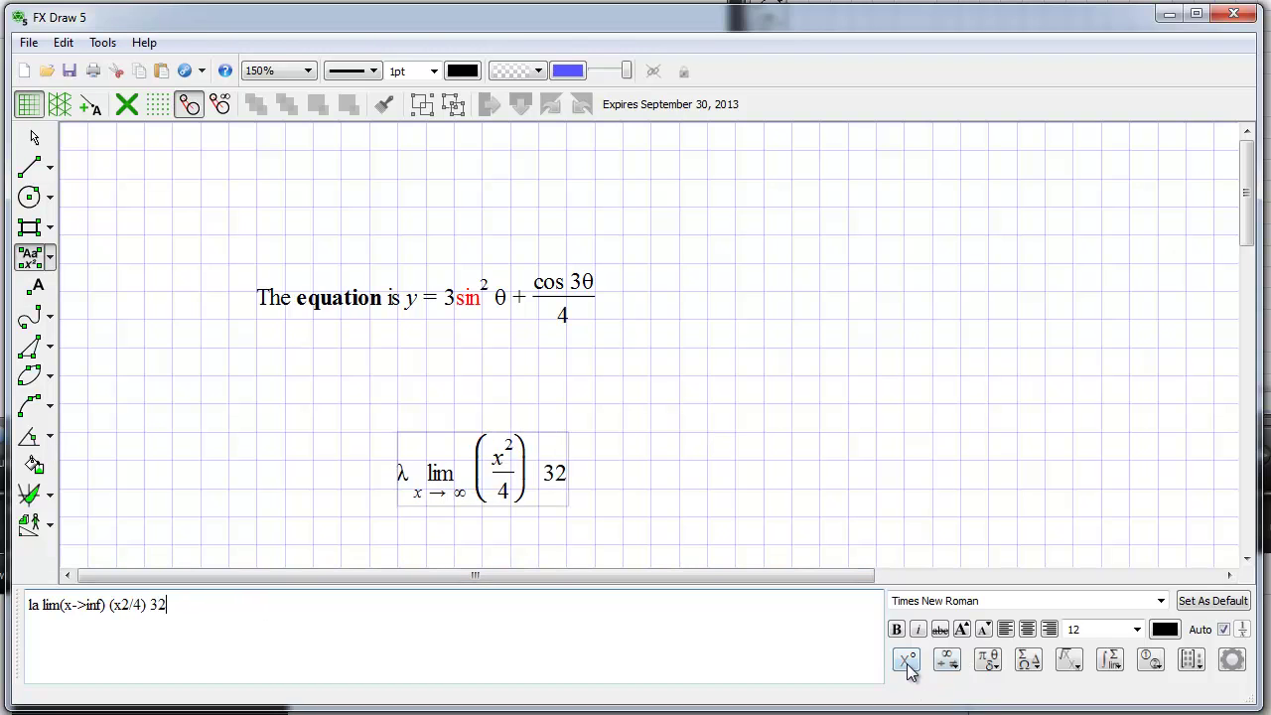
{"action": "left_click", "coordinate": [906, 661]}
- Browse the operator, Greek, root, calculus and equation-number lists, then open Equation Options
{"action": "left_click", "coordinate": [951, 662]}
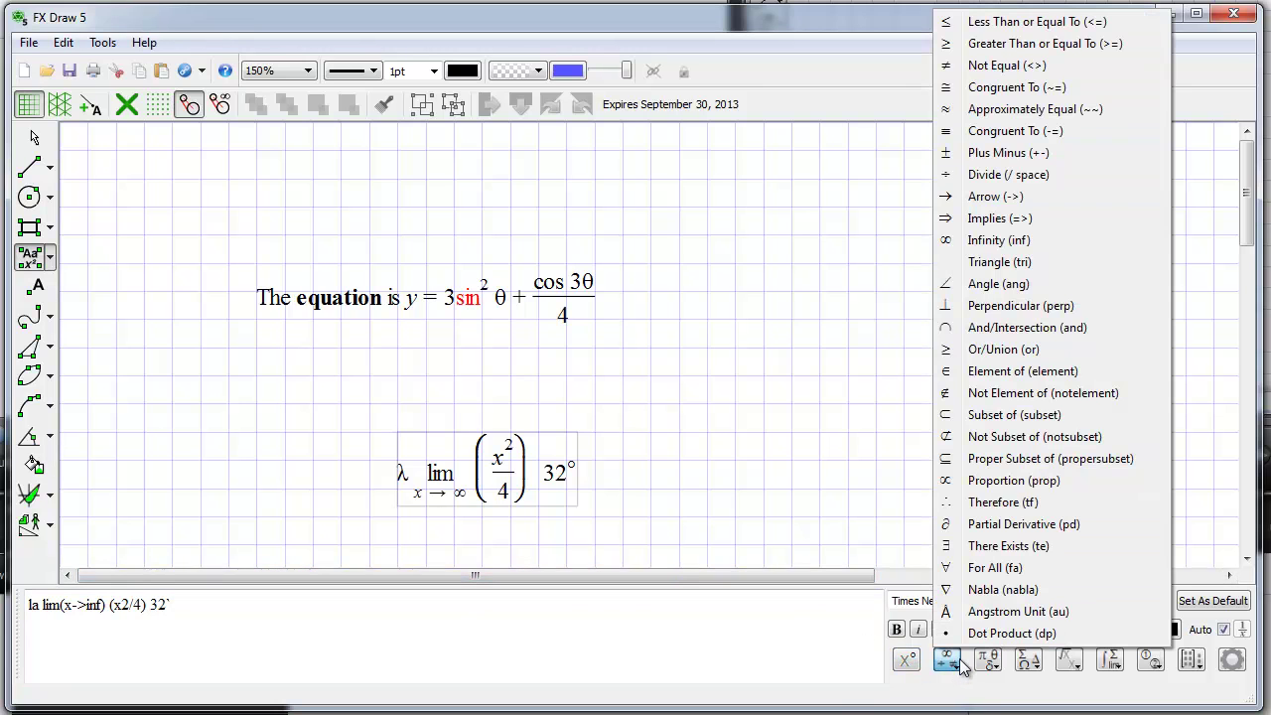
{"action": "left_click", "coordinate": [993, 663]}
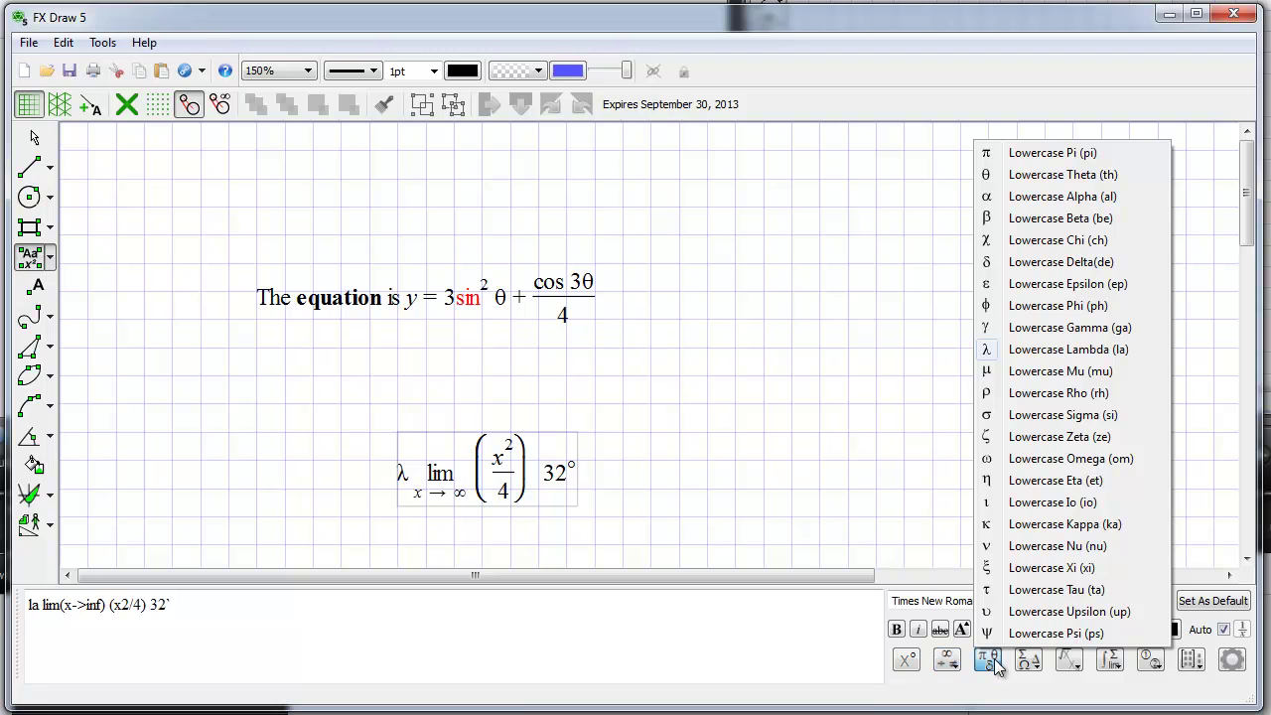
{"action": "left_click", "coordinate": [1029, 662]}
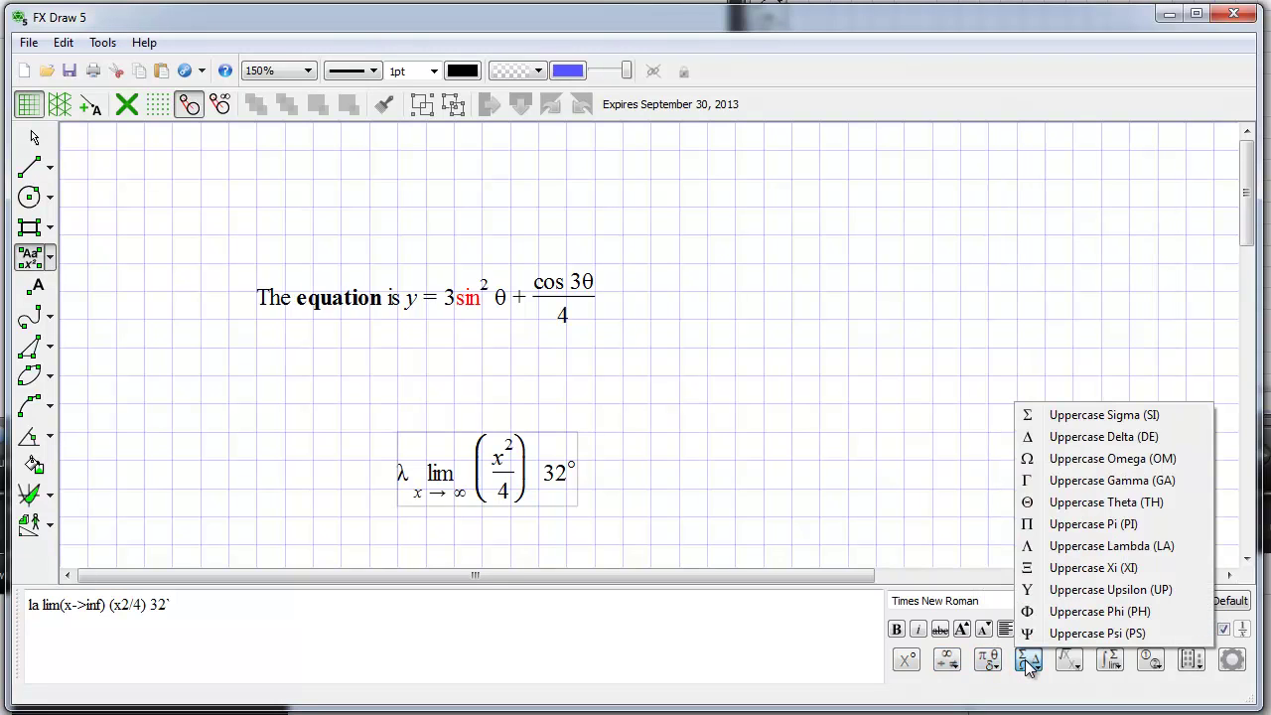
{"action": "left_click", "coordinate": [1080, 671]}
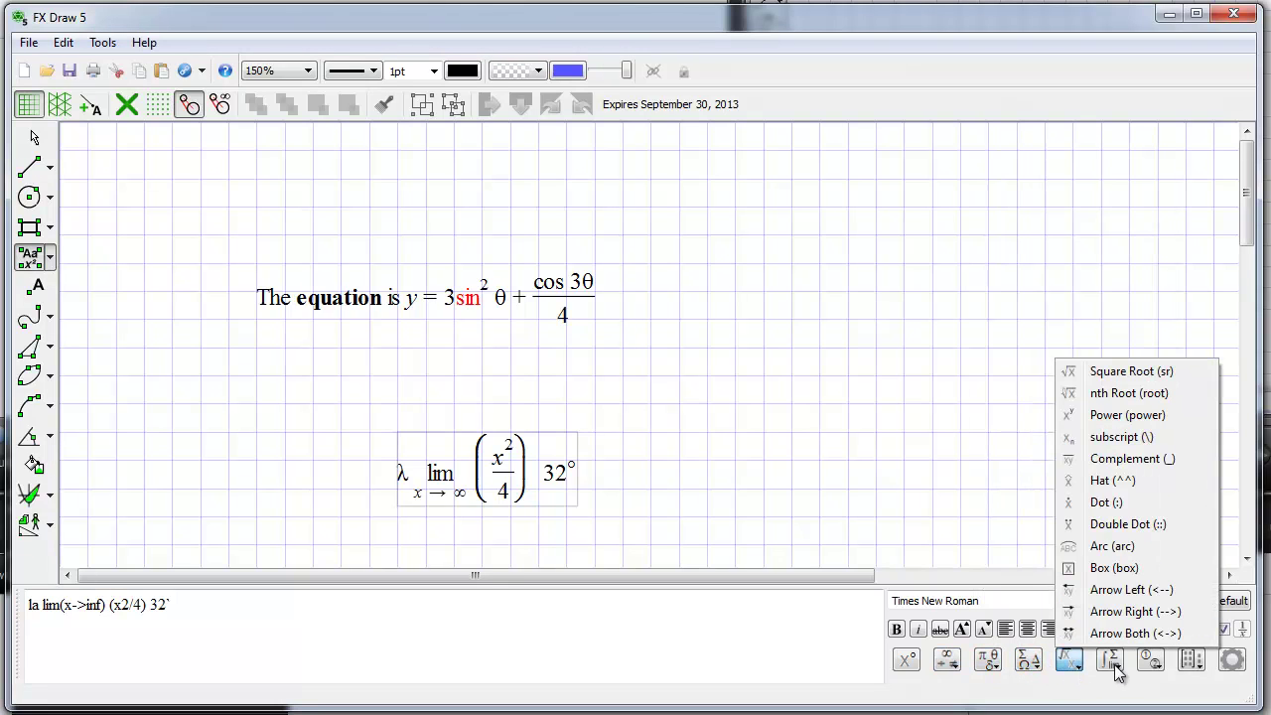
{"action": "left_click", "coordinate": [1123, 667]}
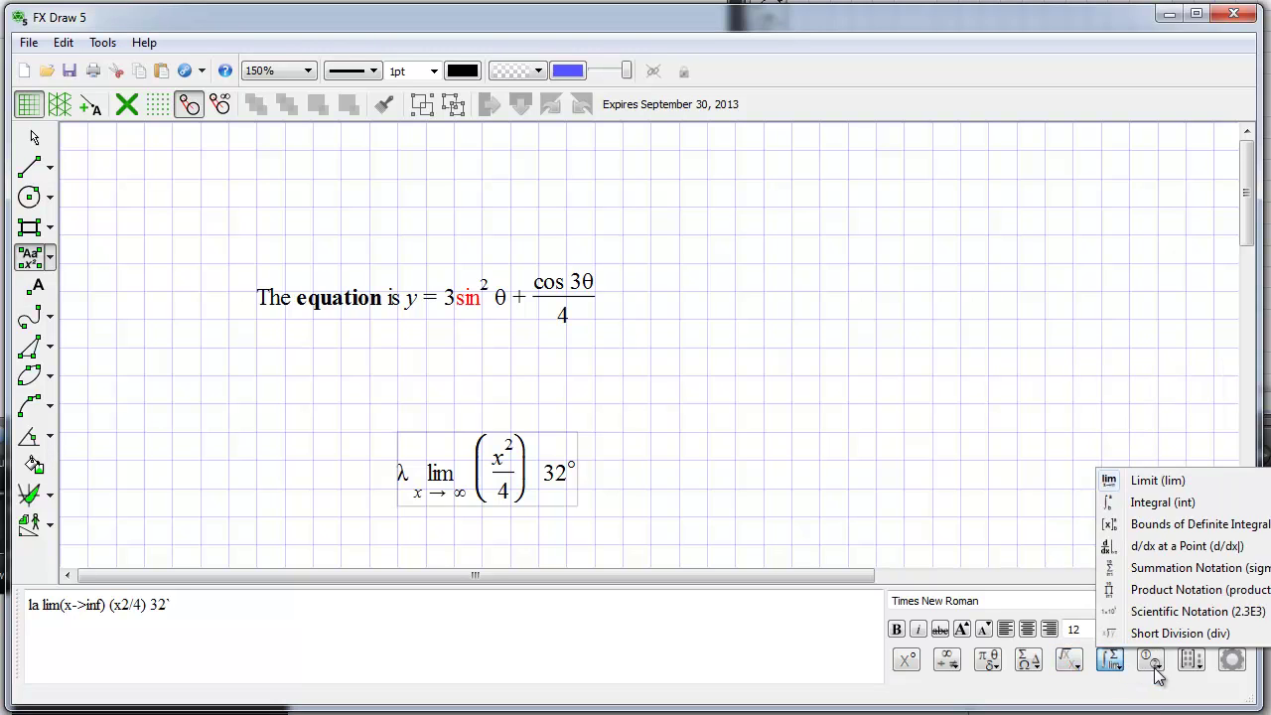
{"action": "left_click", "coordinate": [1158, 673]}
{"action": "left_click", "coordinate": [1204, 681]}
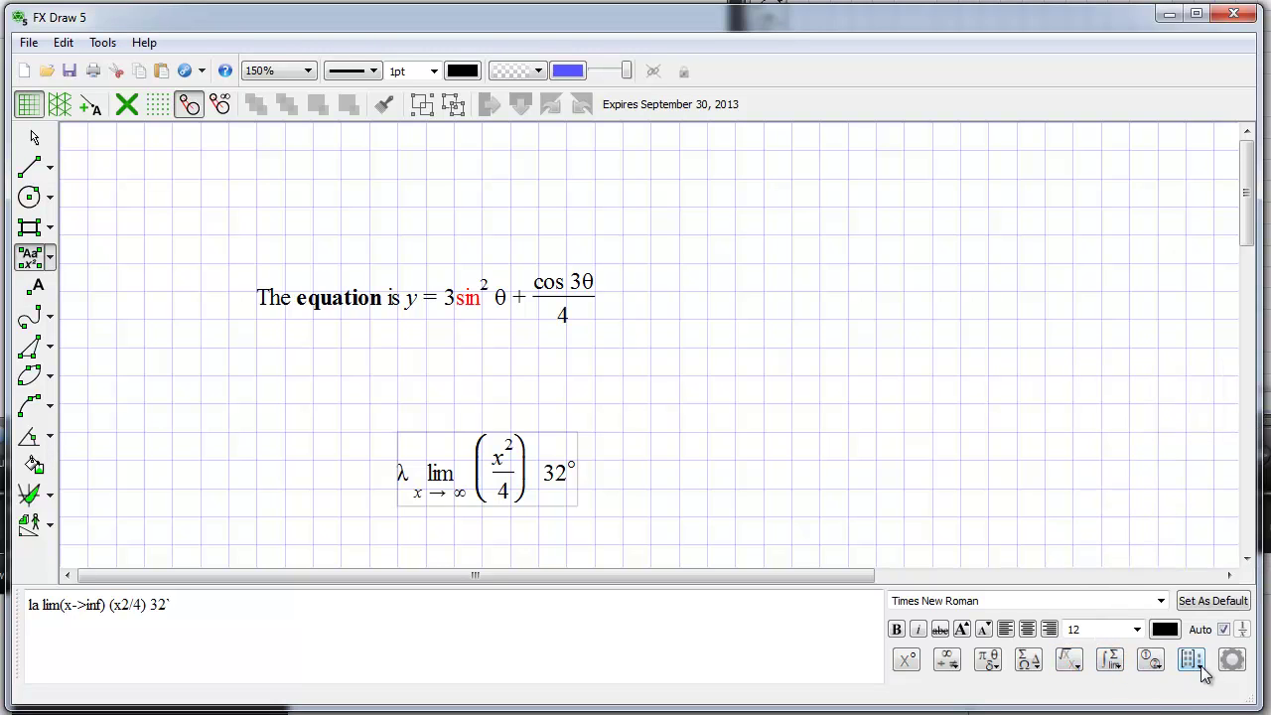
{"action": "left_click", "coordinate": [1233, 661]}
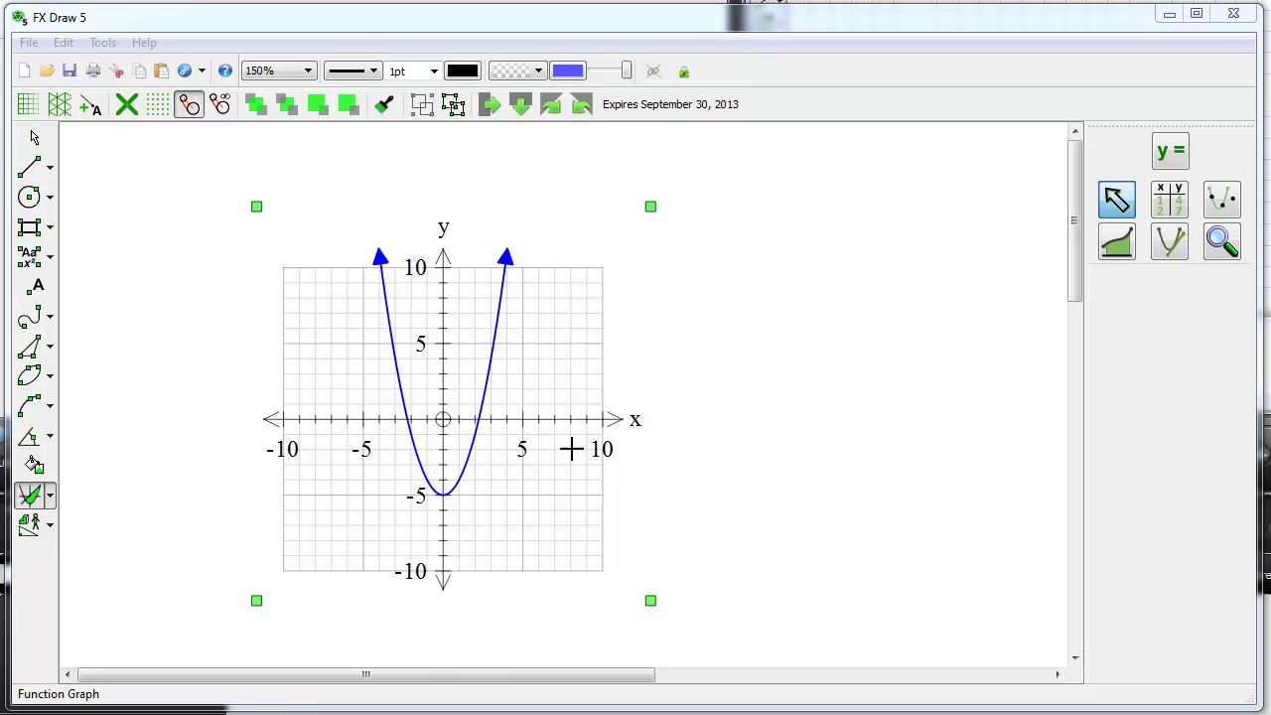
{"action": "mouse_move", "coordinate": [478, 420]}
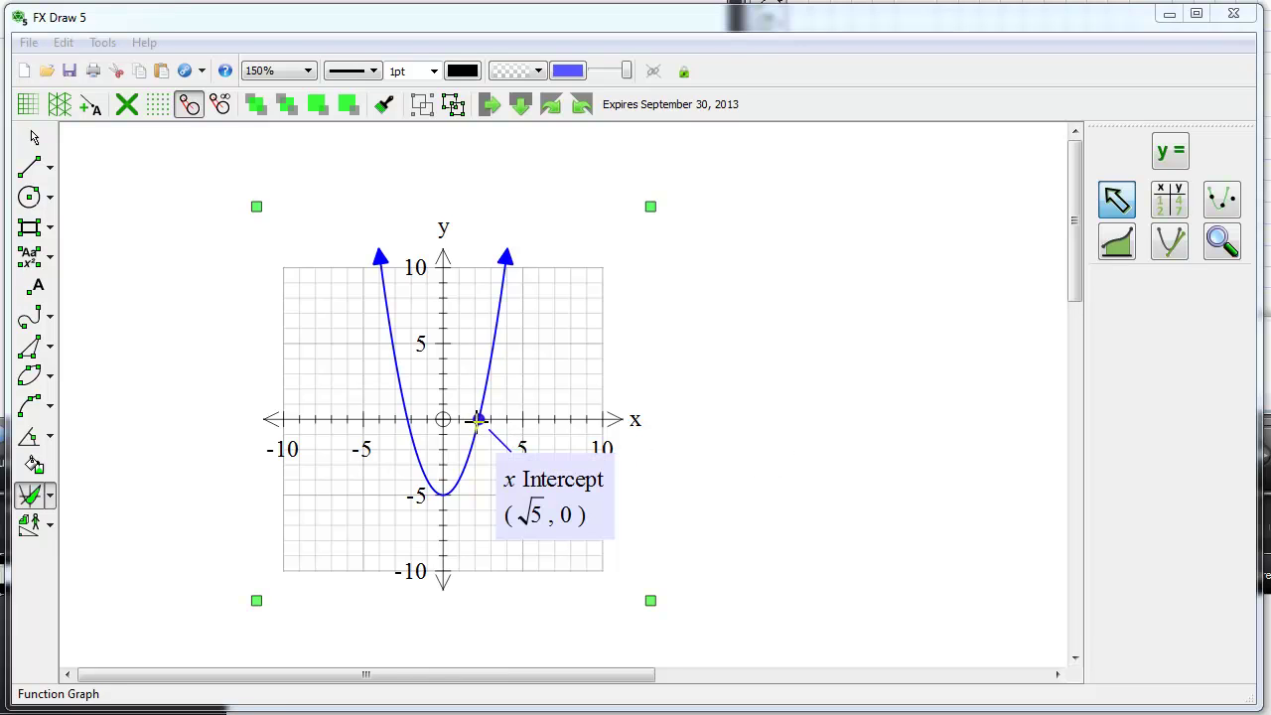
- Turn off Find Exact Values in the parabola graph's properties
{"action": "double_click", "coordinate": [532, 328]}
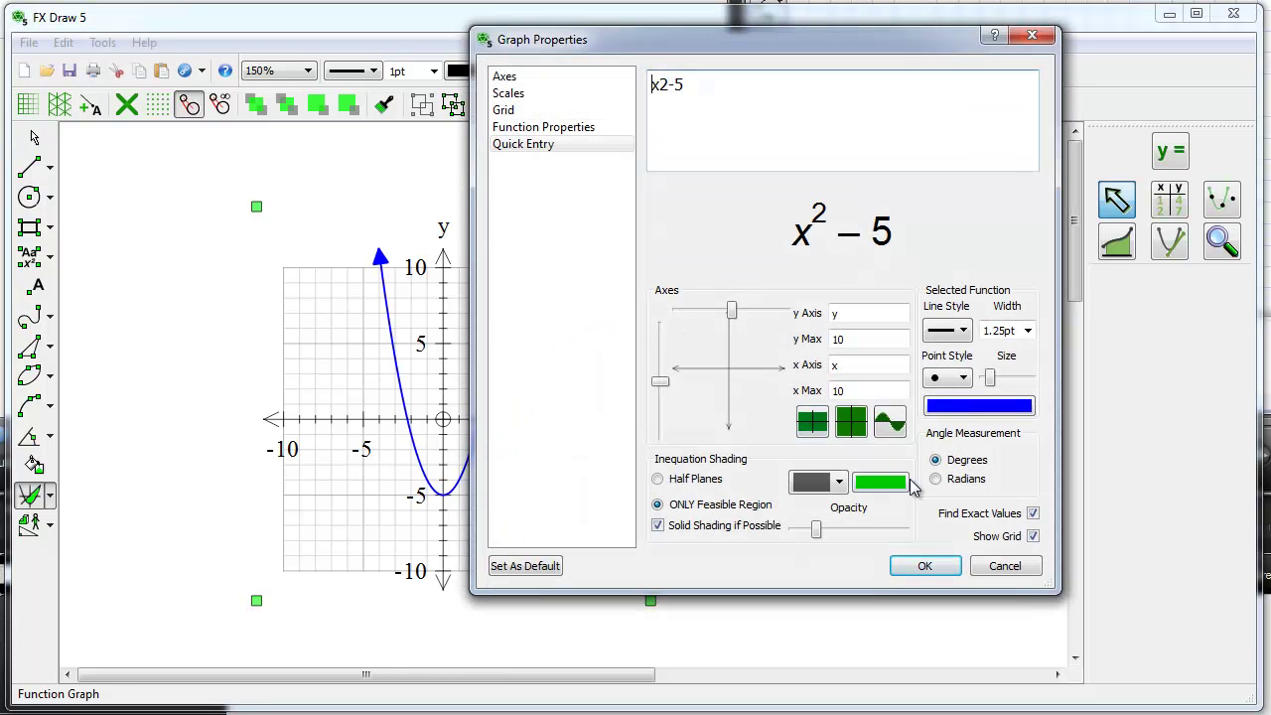
{"action": "left_click", "coordinate": [1033, 514]}
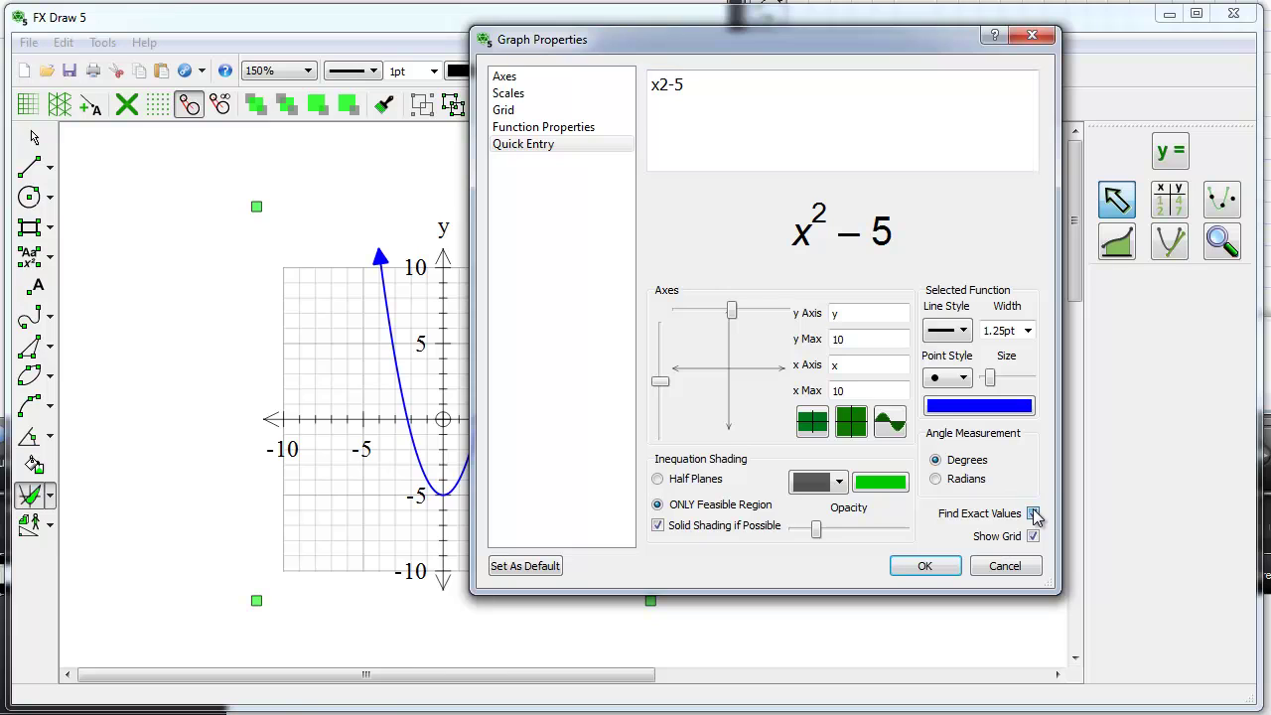
{"action": "left_click", "coordinate": [924, 566]}
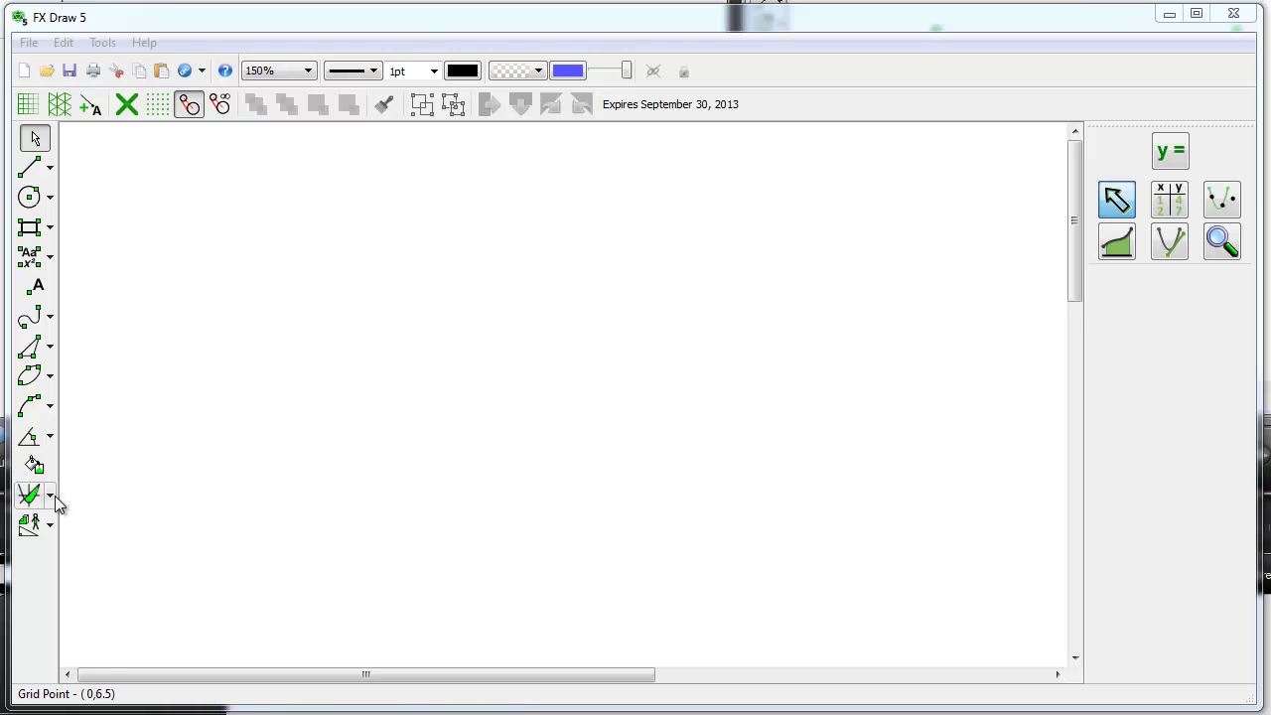
- Insert a statistics graph on the canvas and set its type to histogram
{"action": "left_click", "coordinate": [50, 497]}
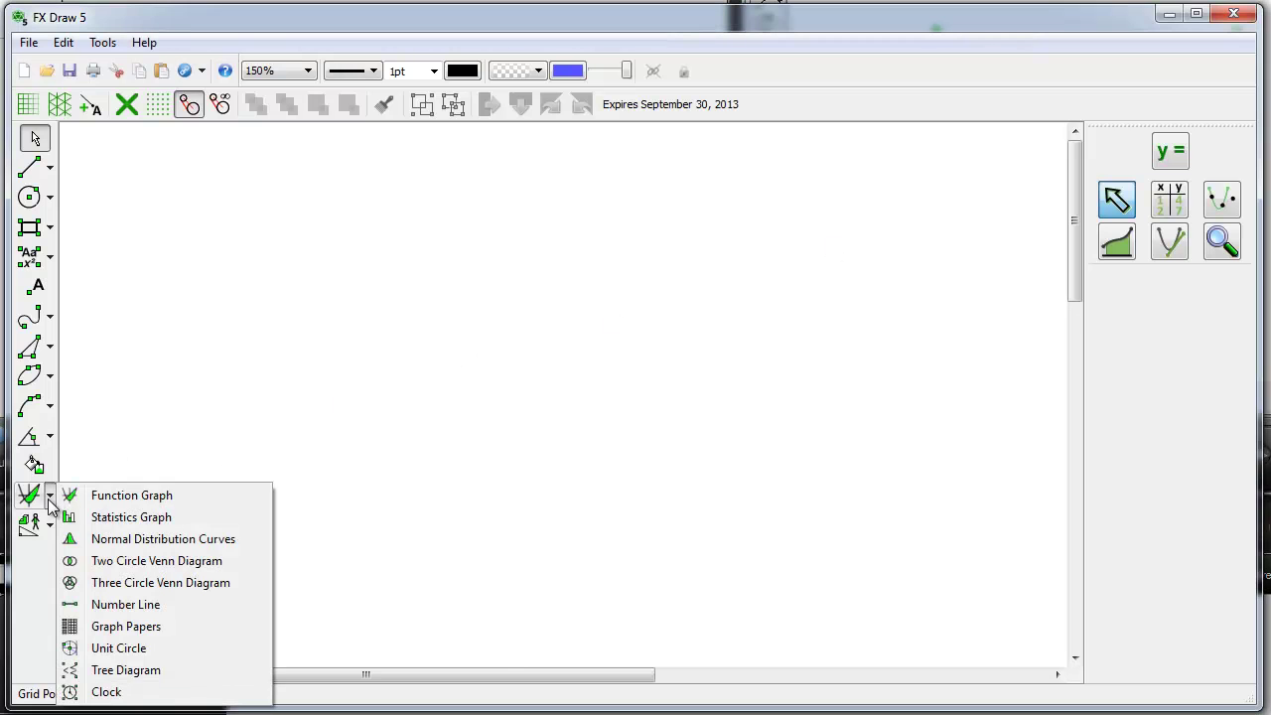
{"action": "left_click", "coordinate": [97, 518]}
{"action": "left_click_drag", "start_coordinate": [201, 234], "coordinate": [616, 563]}
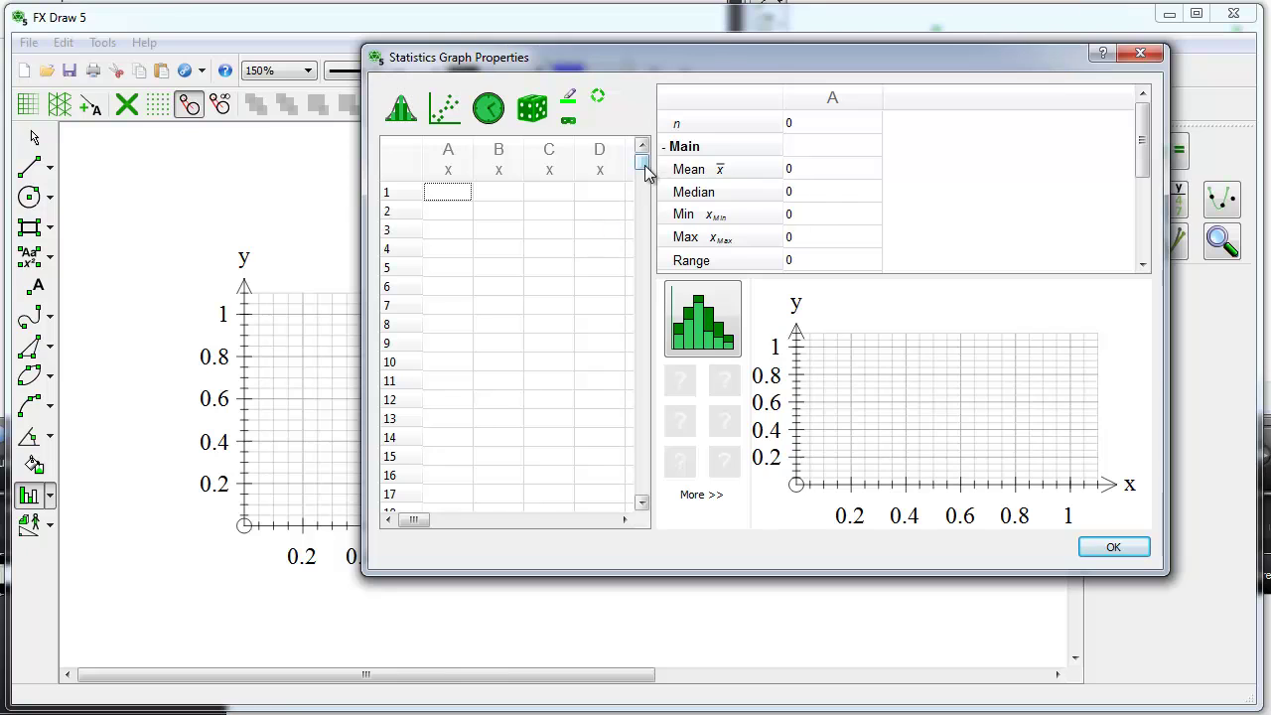
{"action": "mouse_move", "coordinate": [644, 171]}
{"action": "left_mouse_down"}
{"action": "mouse_move", "coordinate": [646, 497]}
{"action": "mouse_move", "coordinate": [664, 158]}
{"action": "left_mouse_up"}
{"action": "left_click", "coordinate": [711, 318]}
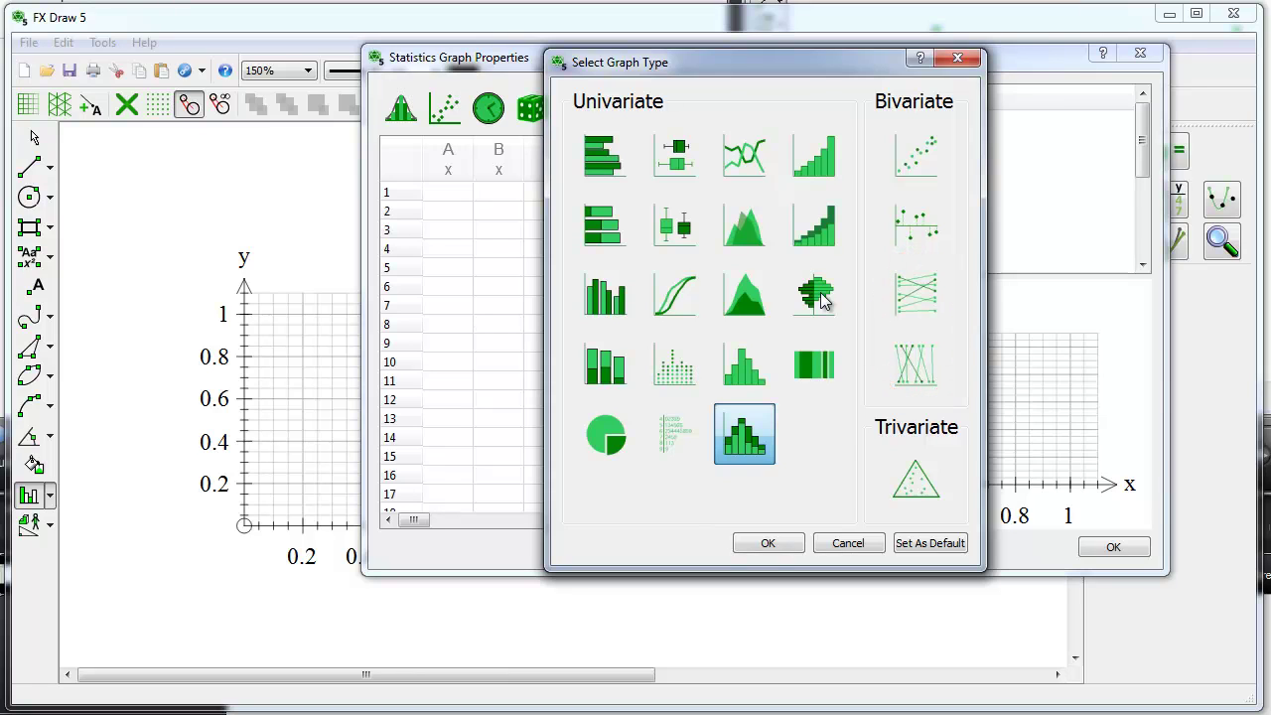
{"action": "left_click", "coordinate": [769, 544]}
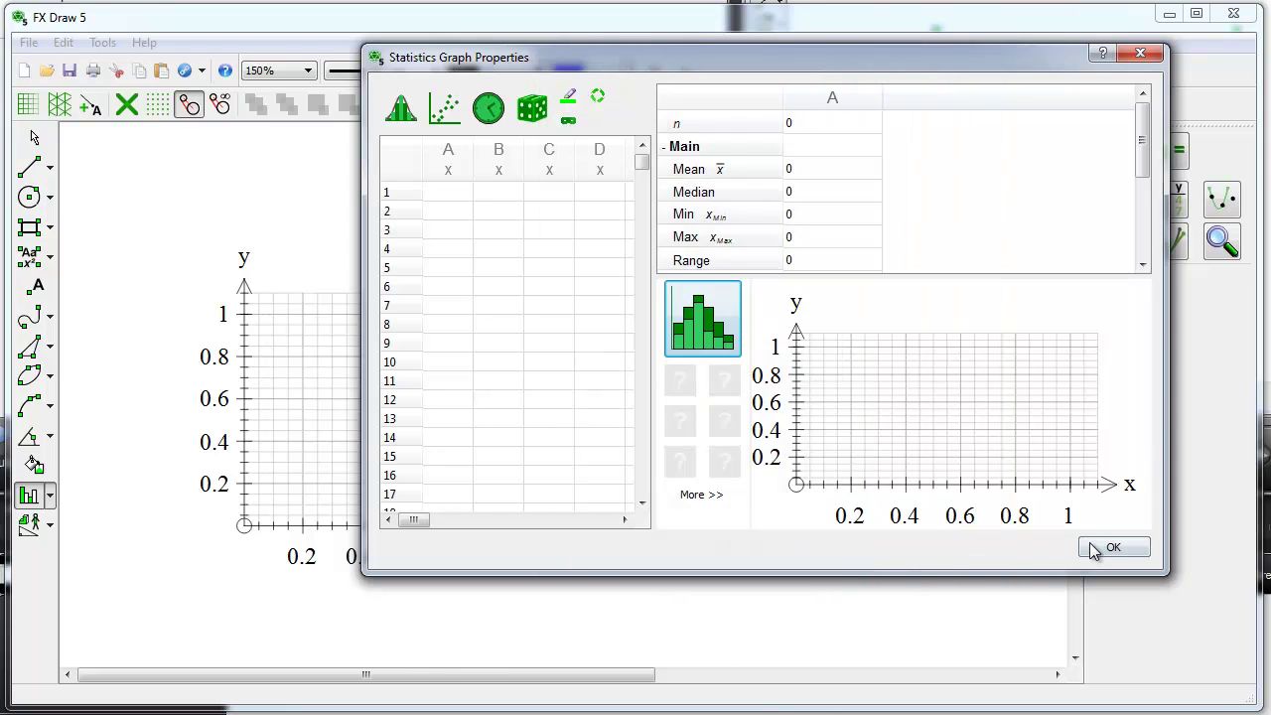
{"action": "left_click", "coordinate": [1107, 547]}
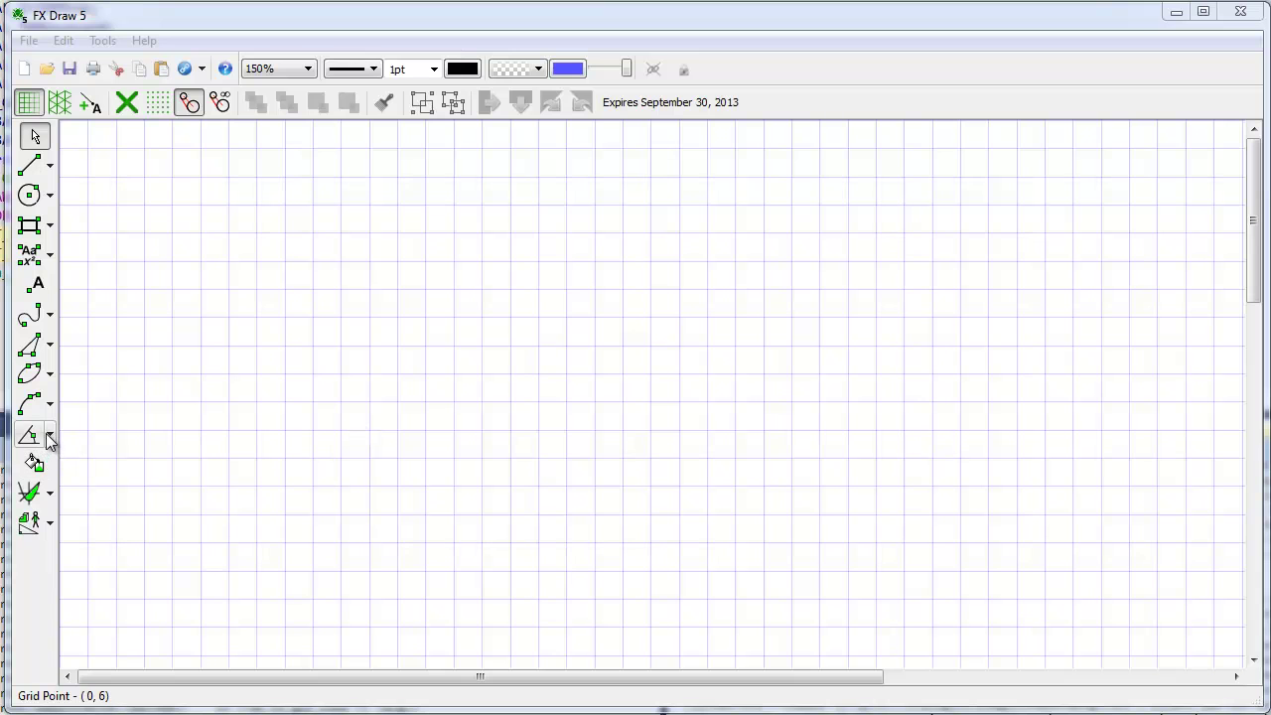
{"action": "left_click", "coordinate": [48, 434]}
{"action": "left_click", "coordinate": [83, 521]}
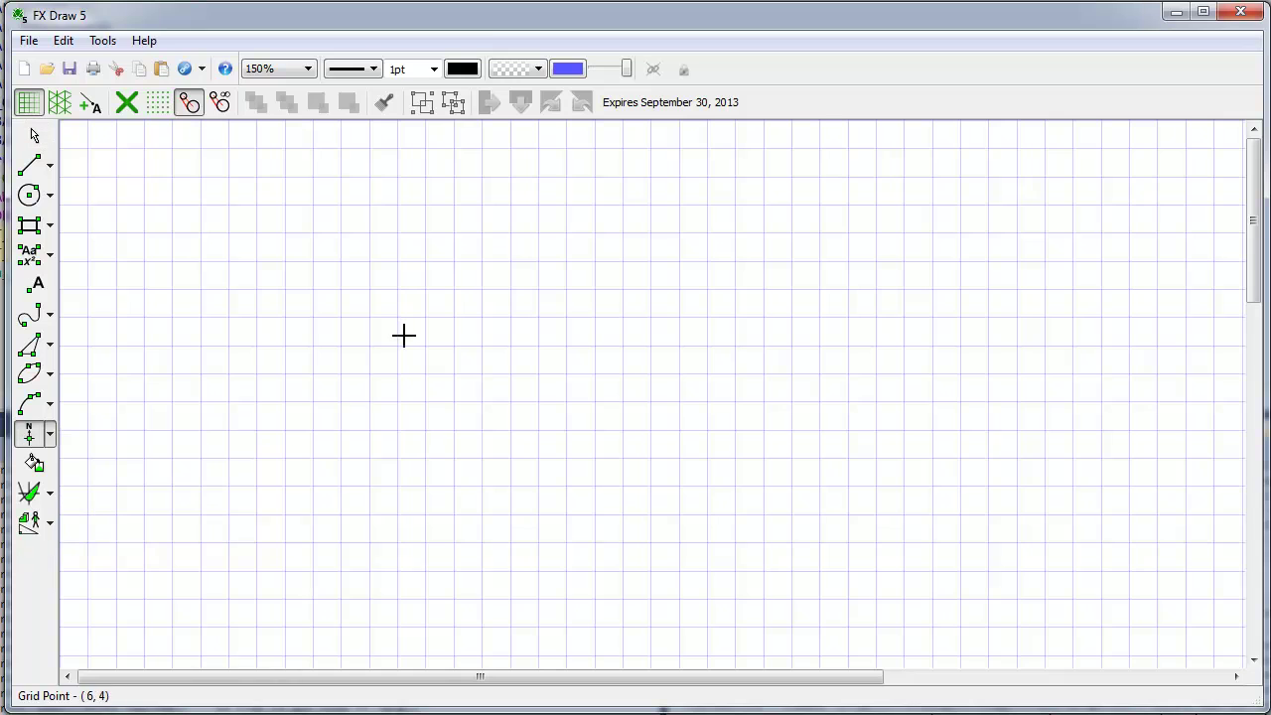
{"action": "left_click", "coordinate": [313, 374]}
{"action": "left_click", "coordinate": [622, 231]}
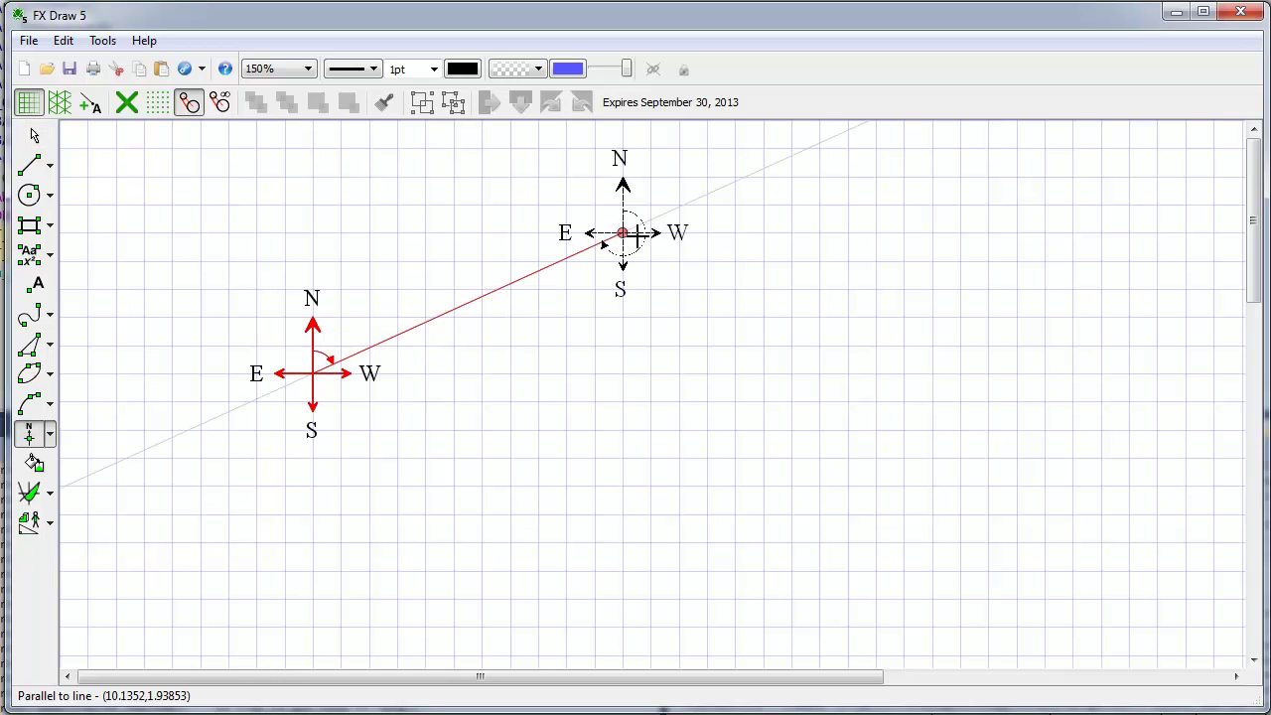
{"action": "left_click", "coordinate": [847, 374]}
{"action": "left_click", "coordinate": [507, 510]}
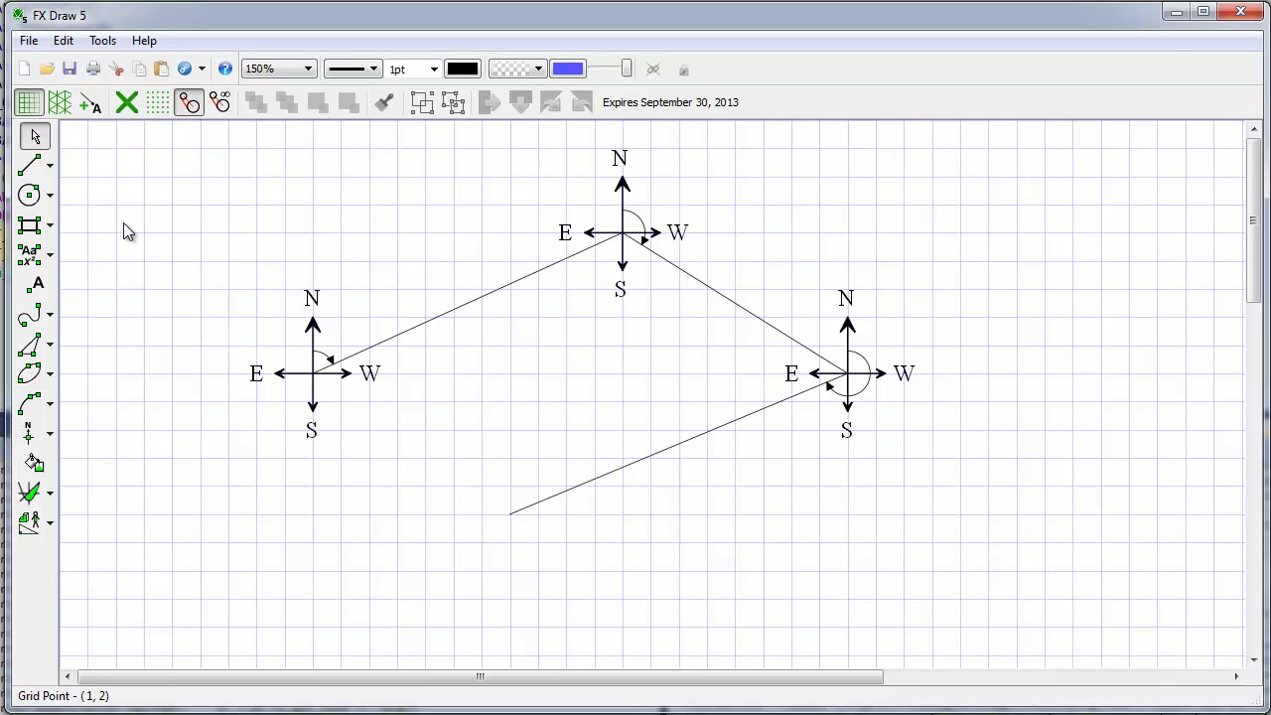
{"action": "key", "text": "ctrl+a"}
{"action": "key", "text": "Delete"}
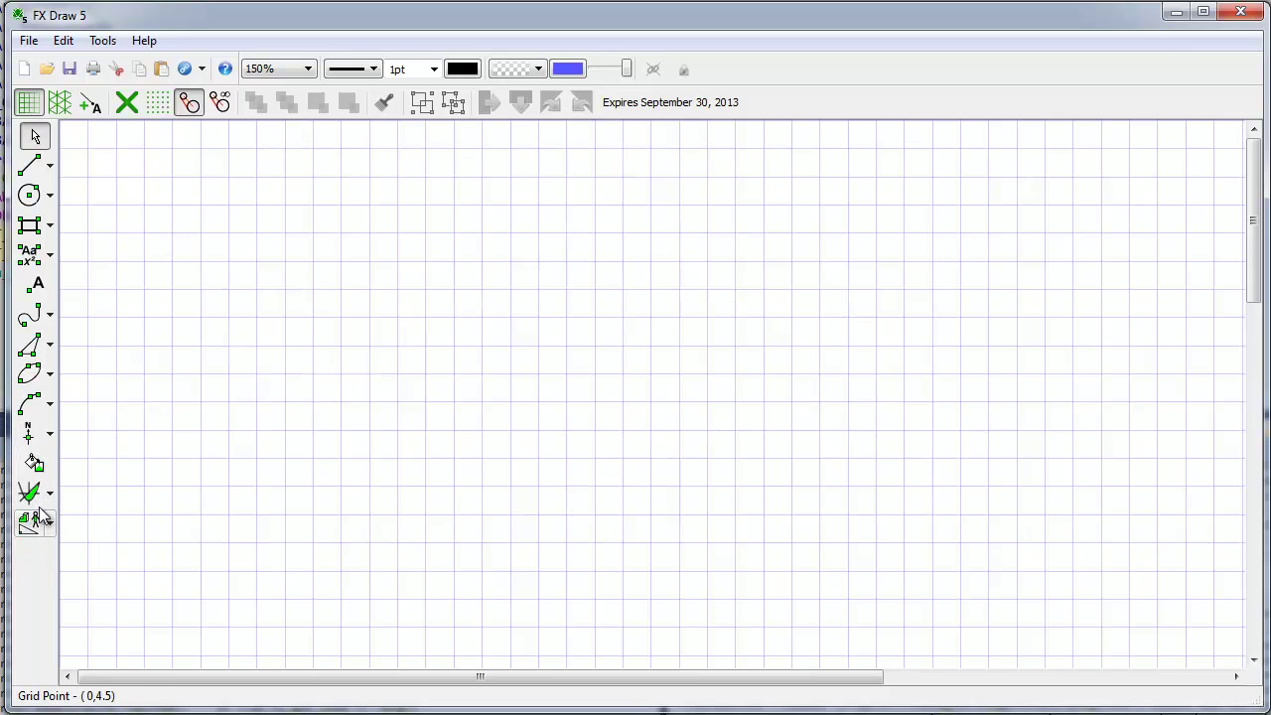
{"action": "left_click", "coordinate": [49, 494]}
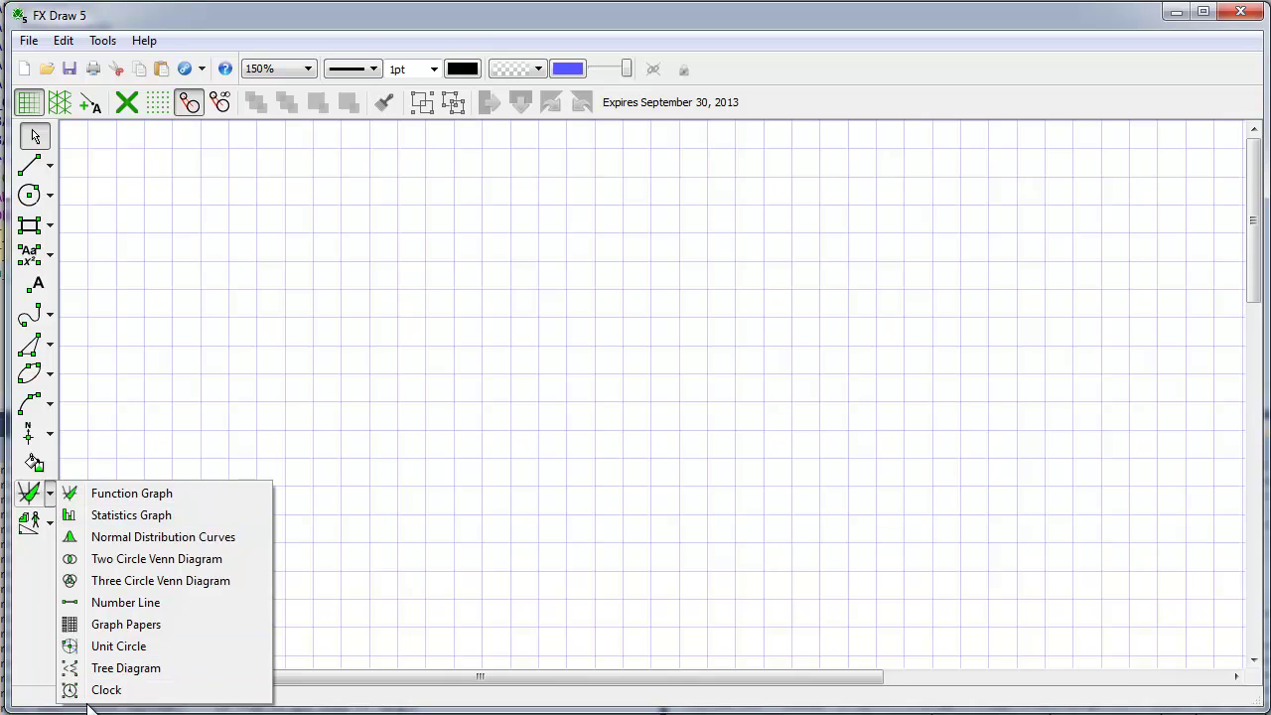
{"action": "left_click", "coordinate": [106, 690]}
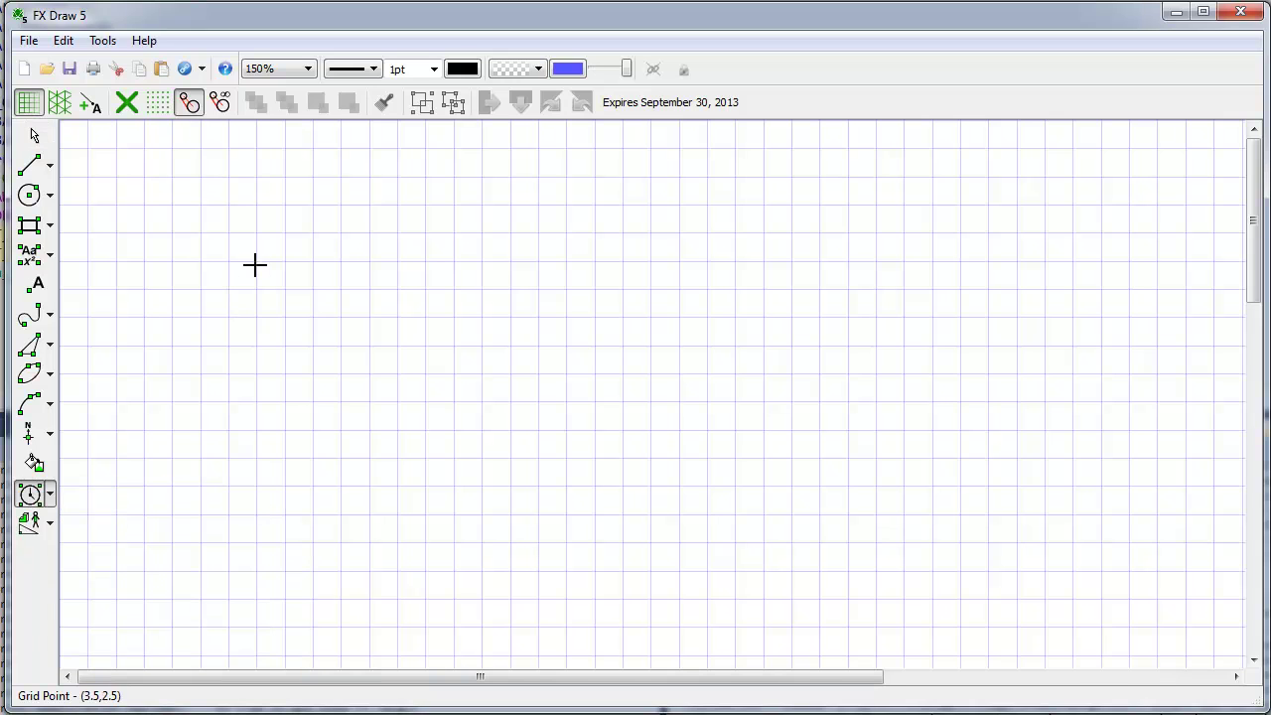
{"action": "left_click_drag", "start_coordinate": [257, 261], "coordinate": [516, 530]}
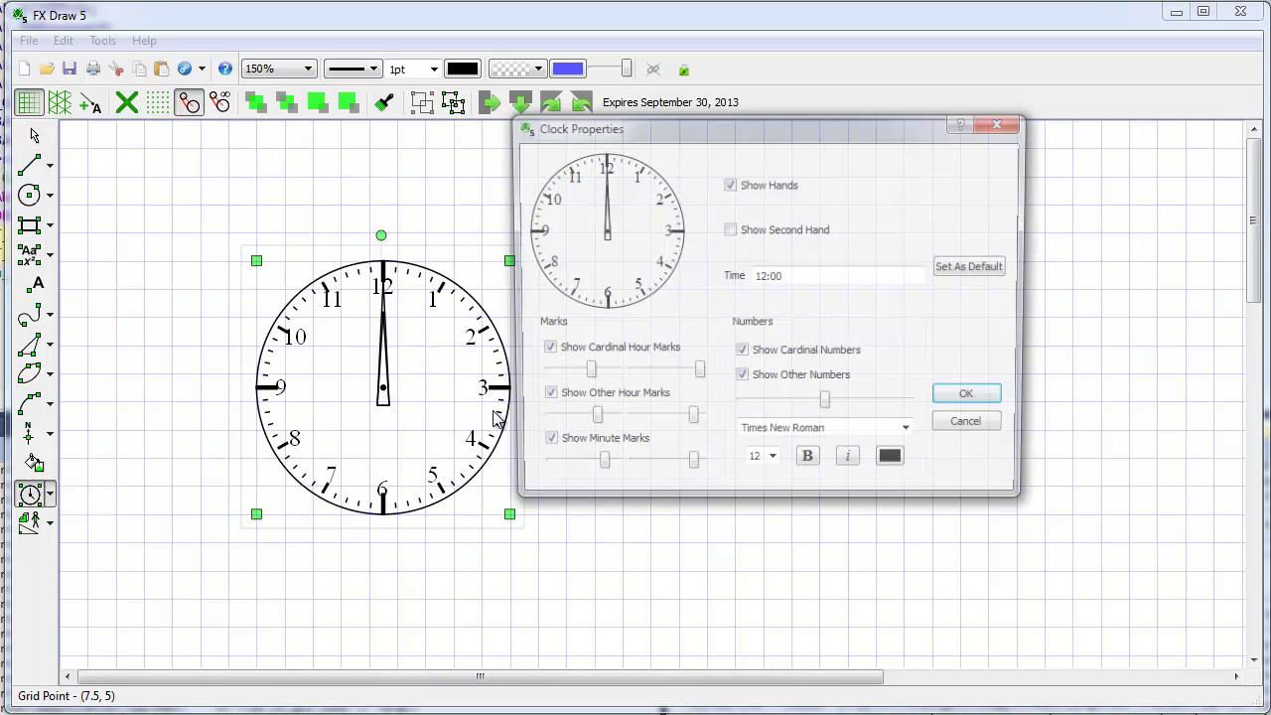
{"action": "left_click_drag", "start_coordinate": [814, 275], "coordinate": [701, 278]}
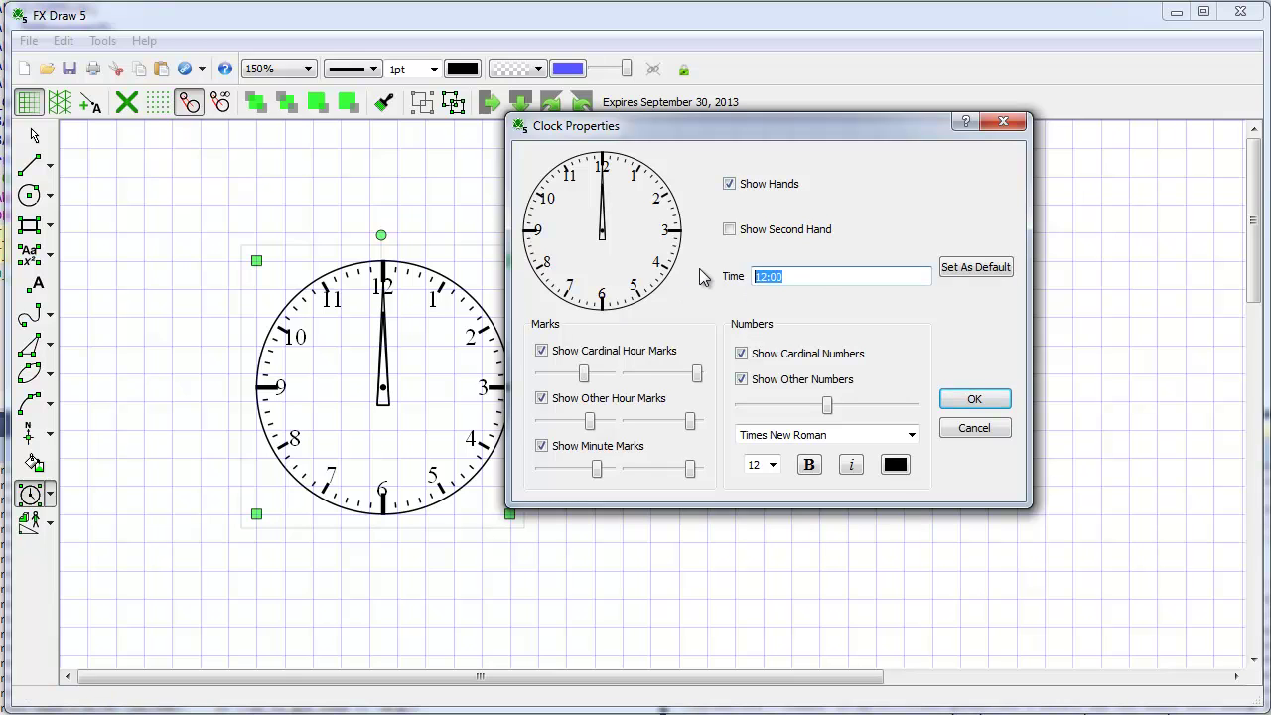
{"action": "type", "text": "11"}
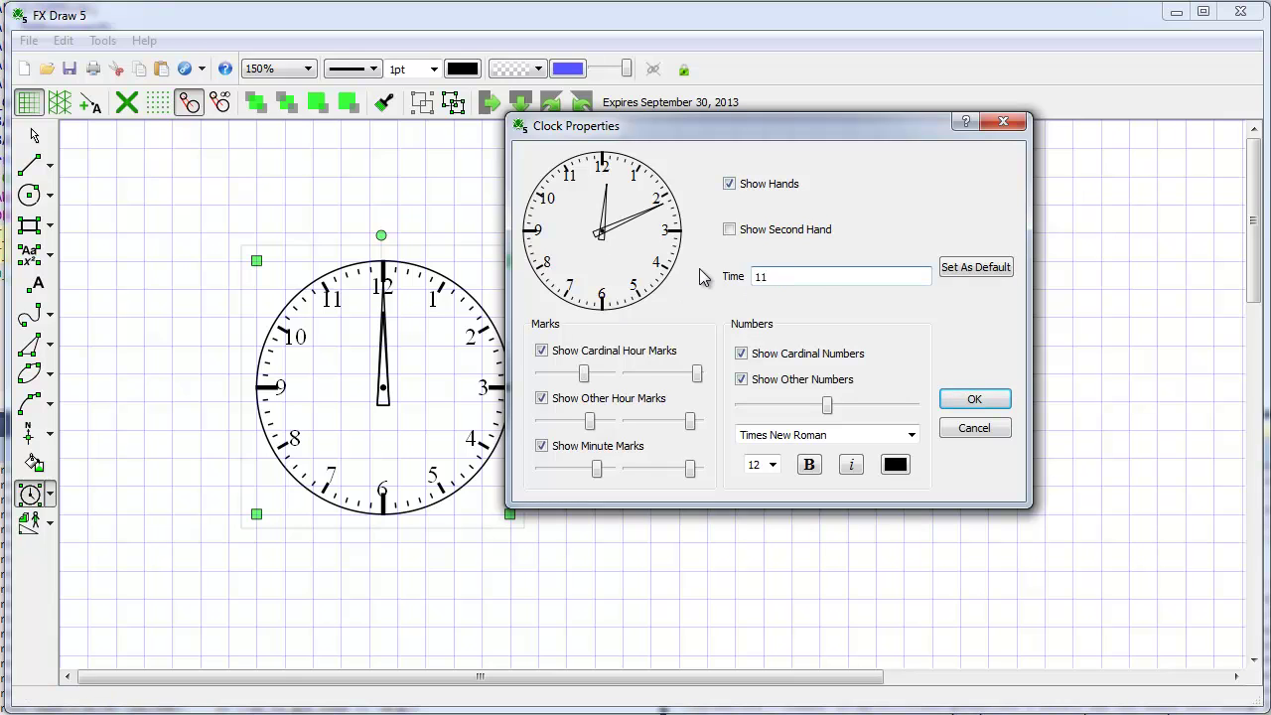
{"action": "type", "text": ":35:"}
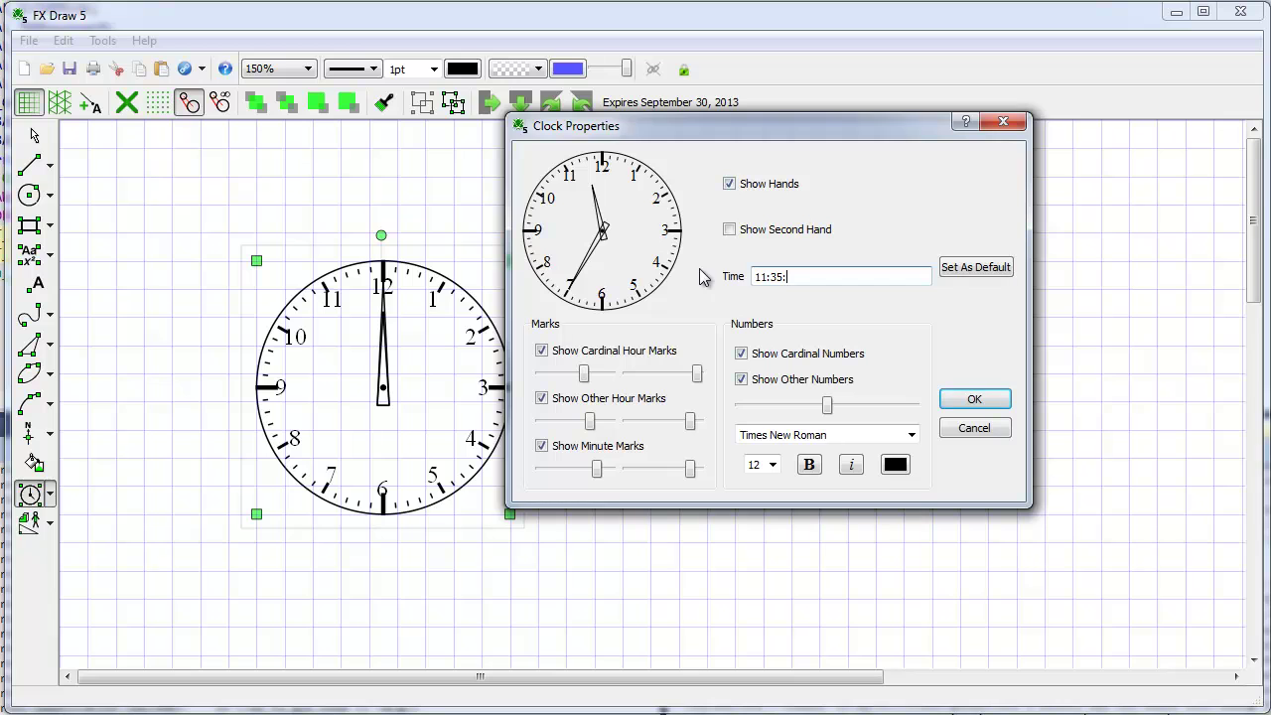
{"action": "type", "text": "14"}
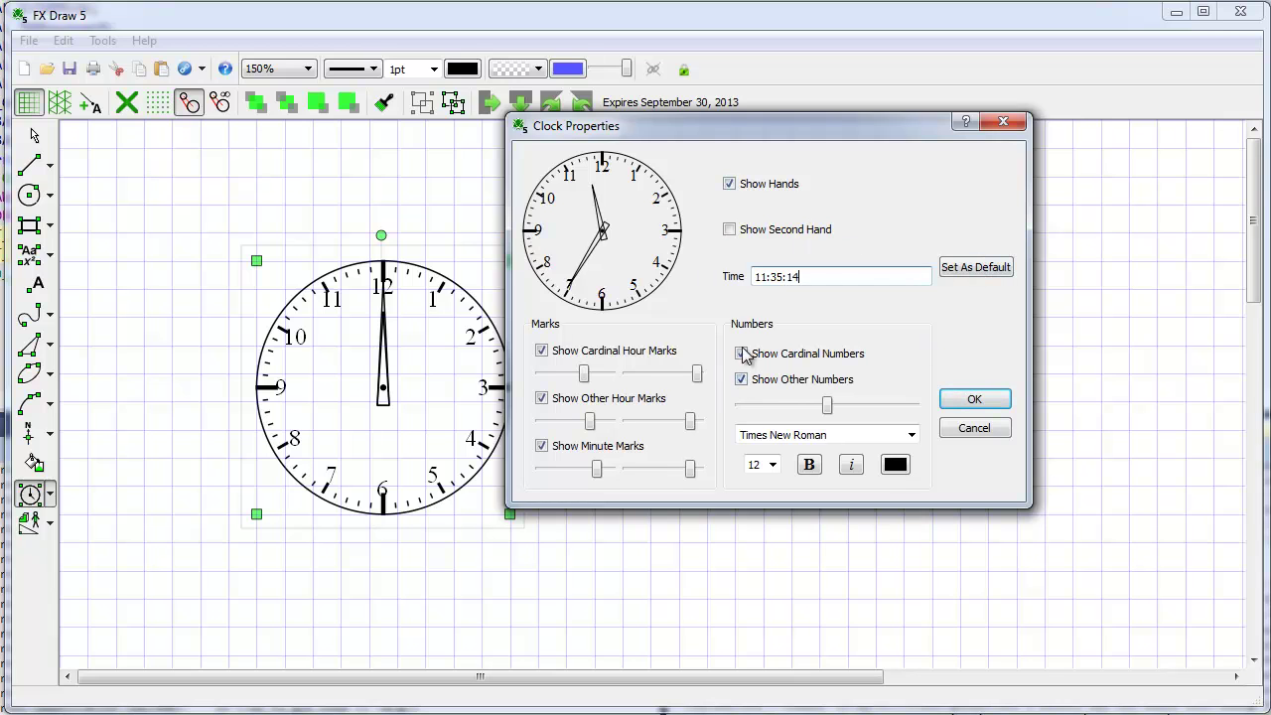
{"action": "left_click", "coordinate": [731, 231]}
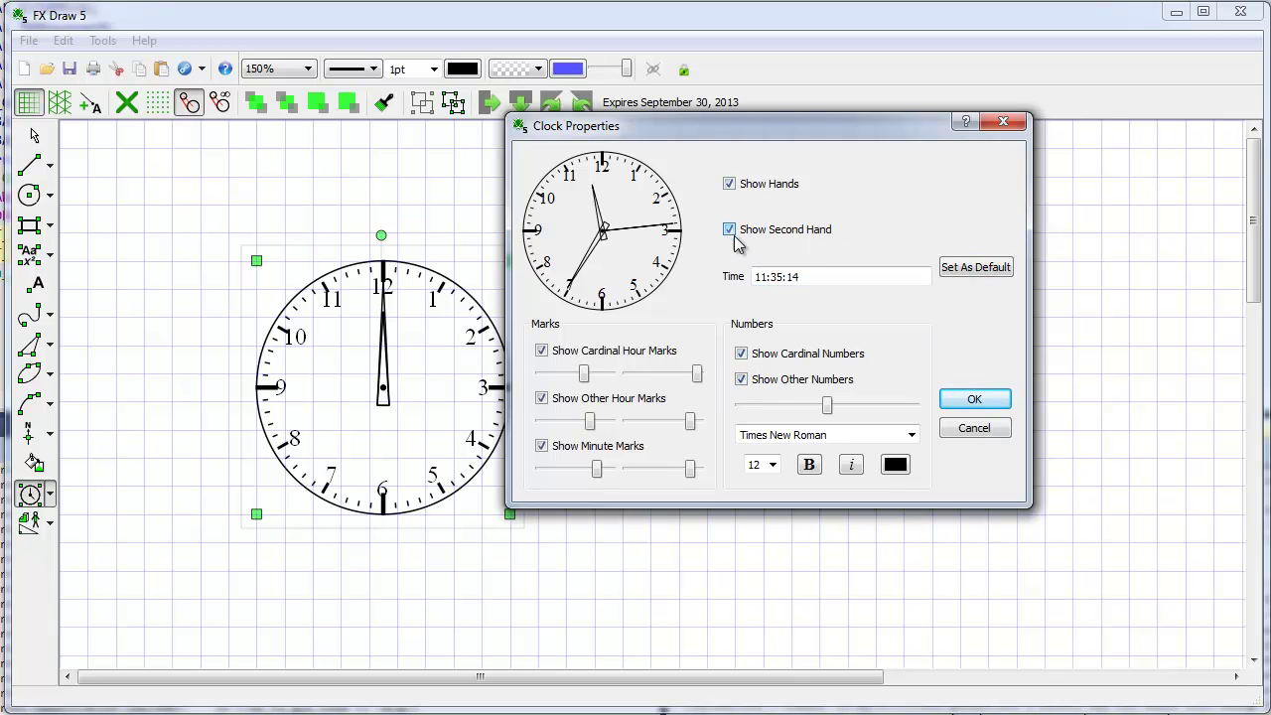
{"action": "left_click", "coordinate": [974, 400]}
{"action": "key", "text": "Escape"}
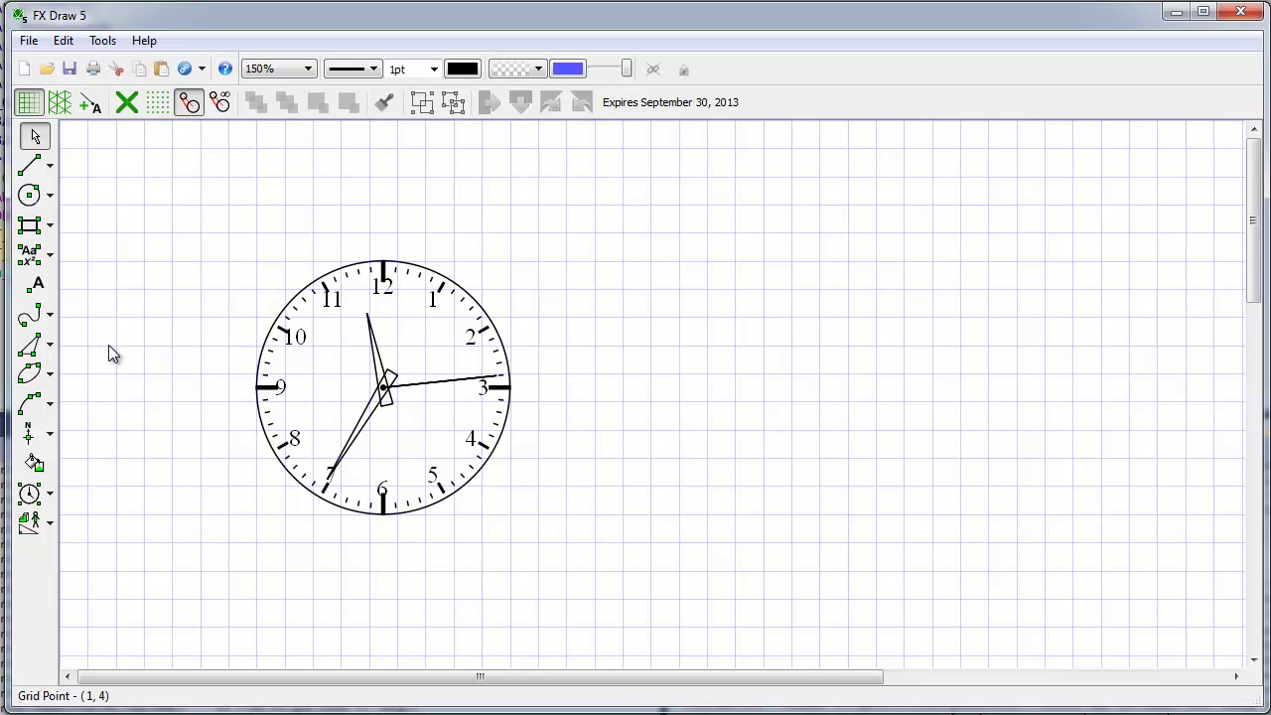
{"action": "left_click_drag", "start_coordinate": [165, 242], "coordinate": [587, 557]}
{"action": "key", "text": "Delete"}
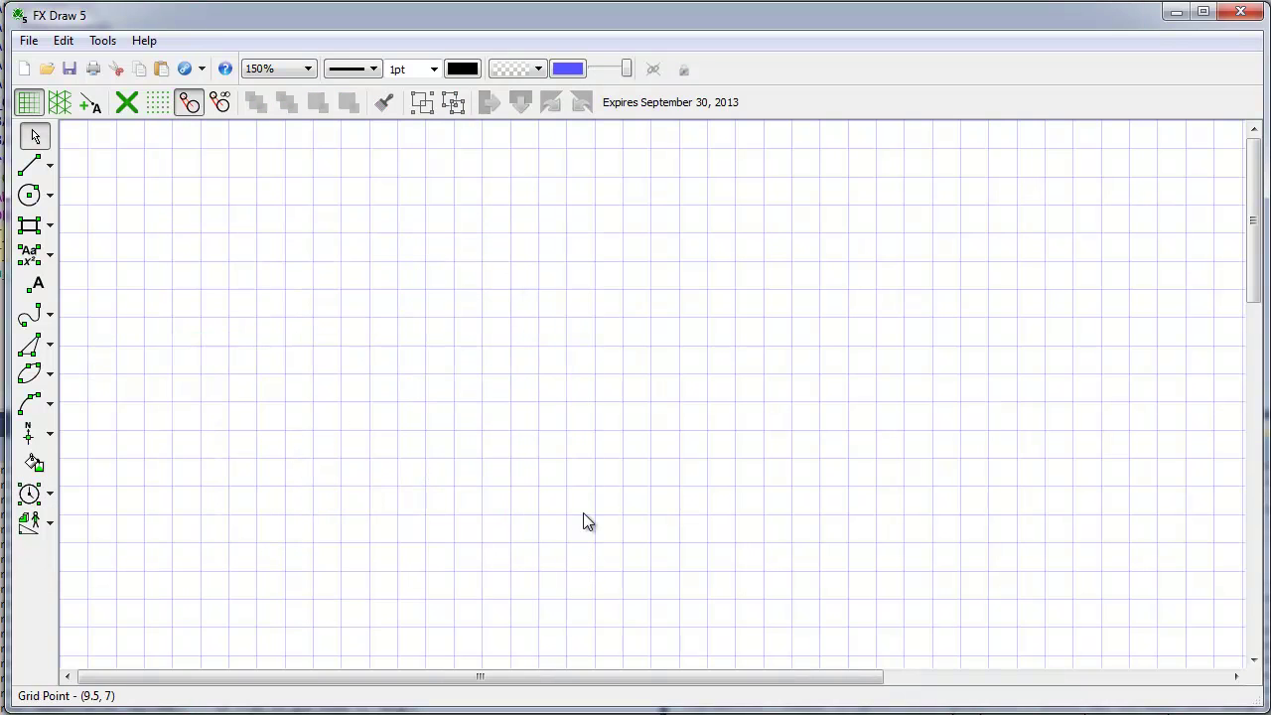
- With Auto Points on, draw triangle ABC from line segments
{"action": "left_click", "coordinate": [94, 109]}
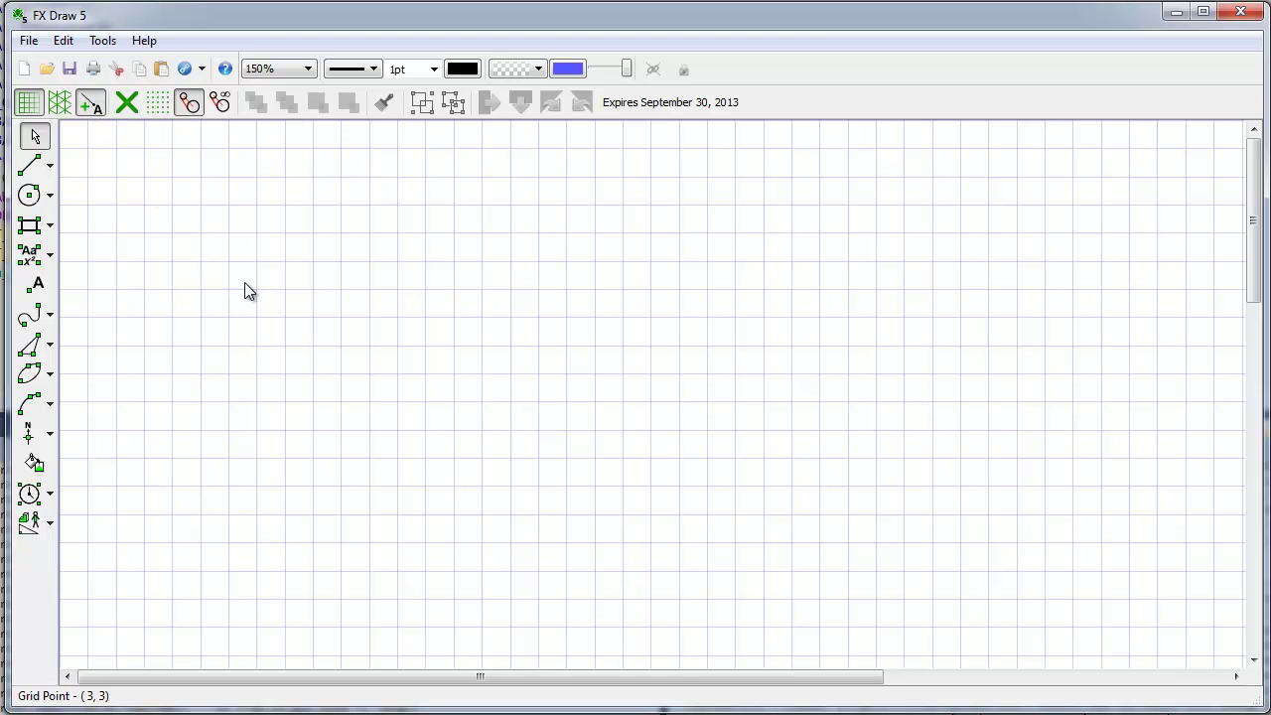
{"action": "left_click", "coordinate": [30, 164]}
{"action": "left_click_drag", "start_coordinate": [224, 400], "coordinate": [517, 242]}
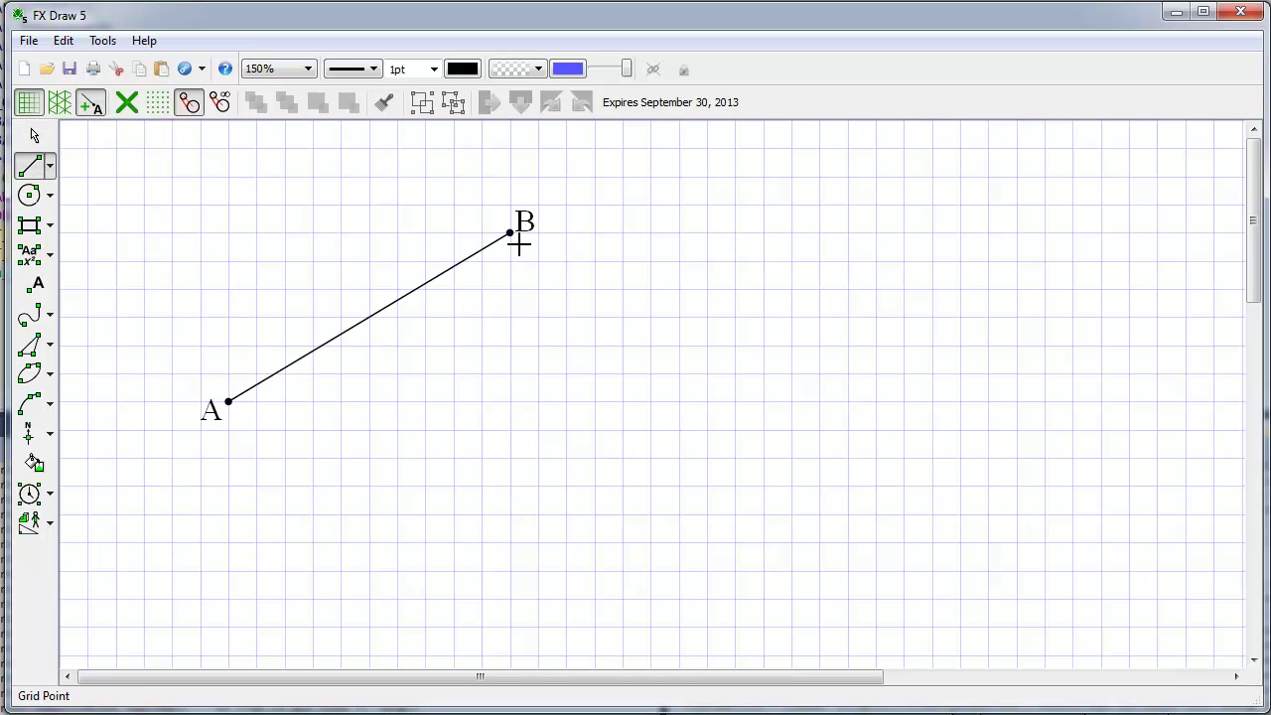
{"action": "left_click", "coordinate": [847, 429]}
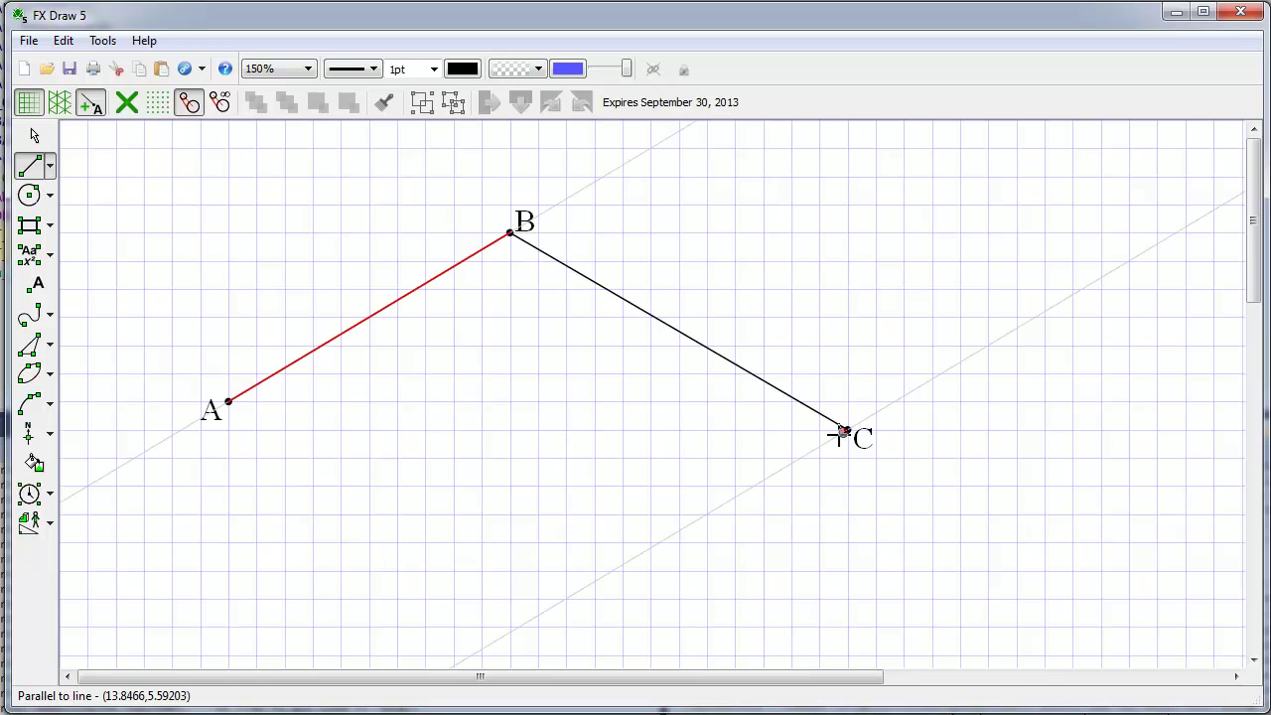
{"action": "left_click", "coordinate": [230, 403]}
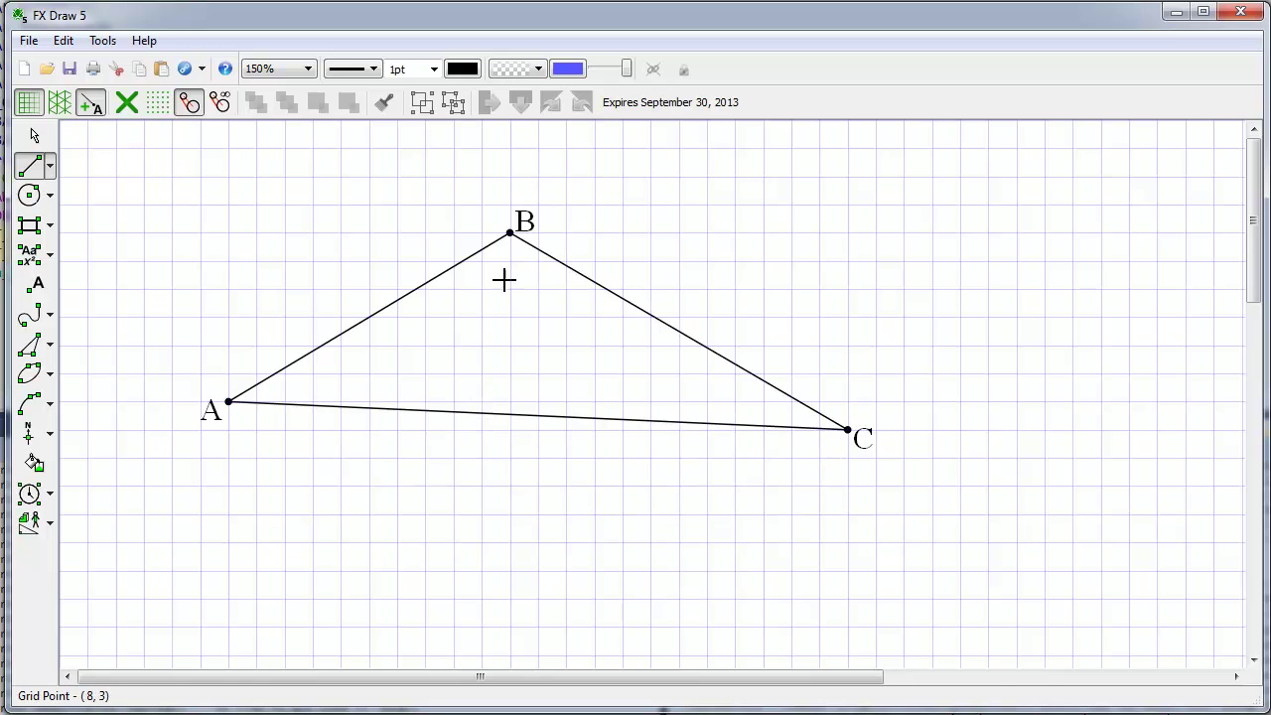
- Draw altitude BD to side AC and transversal EF parallel to AC
{"action": "left_click", "coordinate": [511, 234]}
{"action": "left_click", "coordinate": [521, 401]}
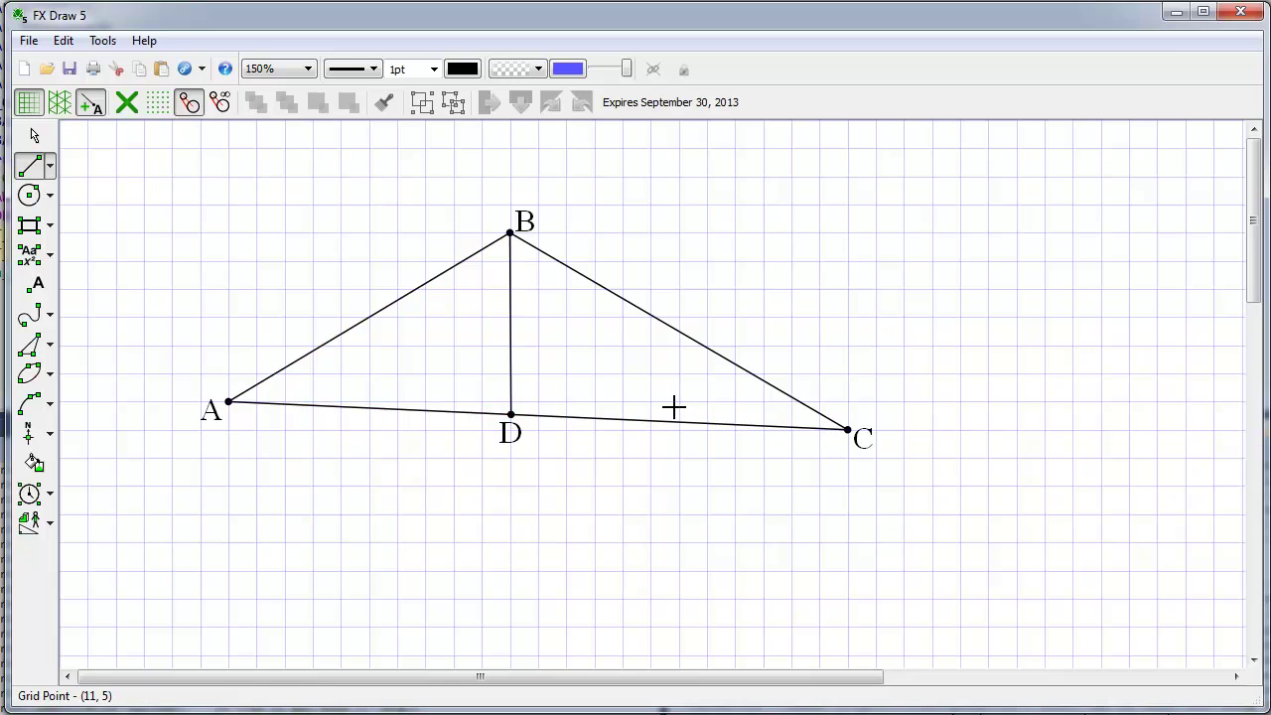
{"action": "left_click", "coordinate": [254, 290]}
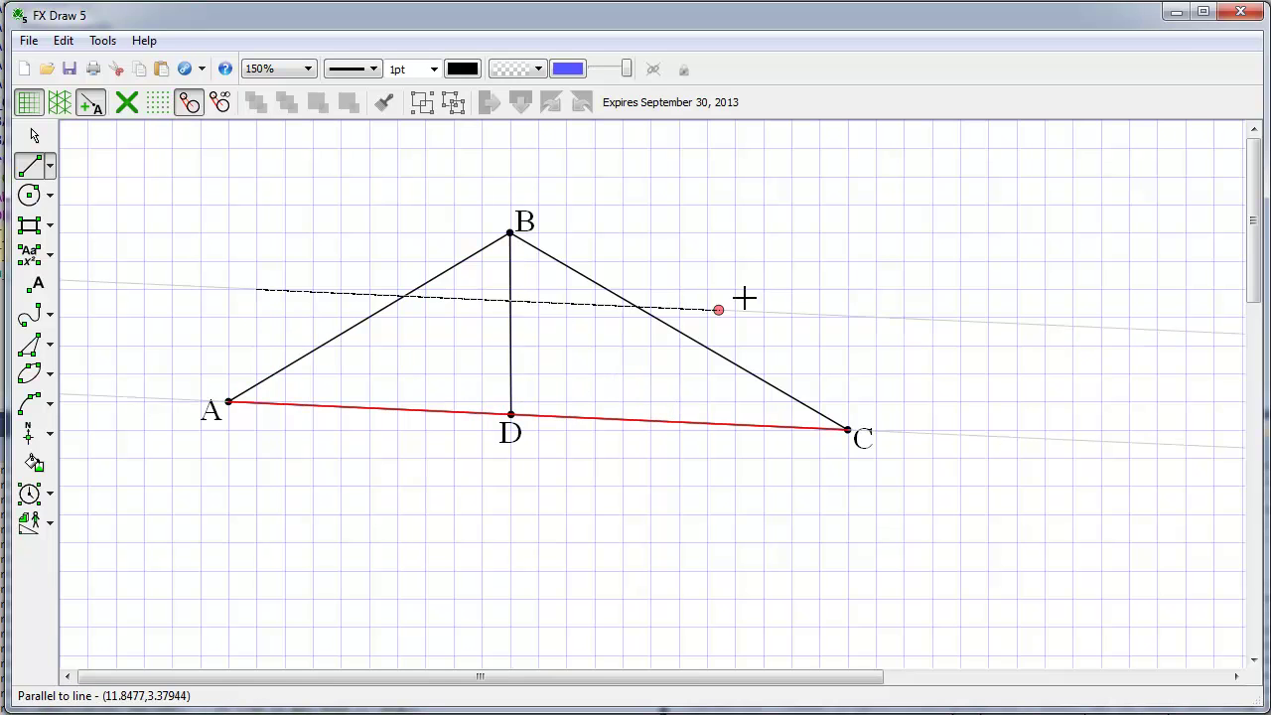
{"action": "left_click", "coordinate": [803, 313]}
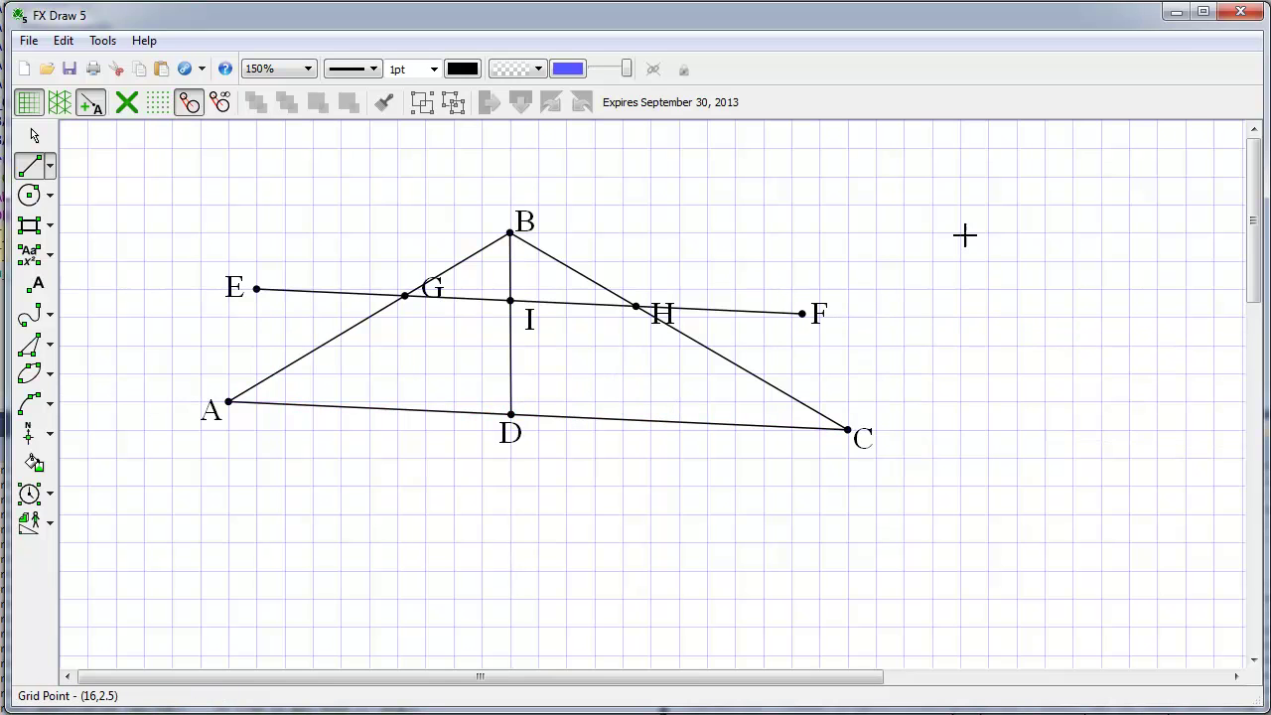